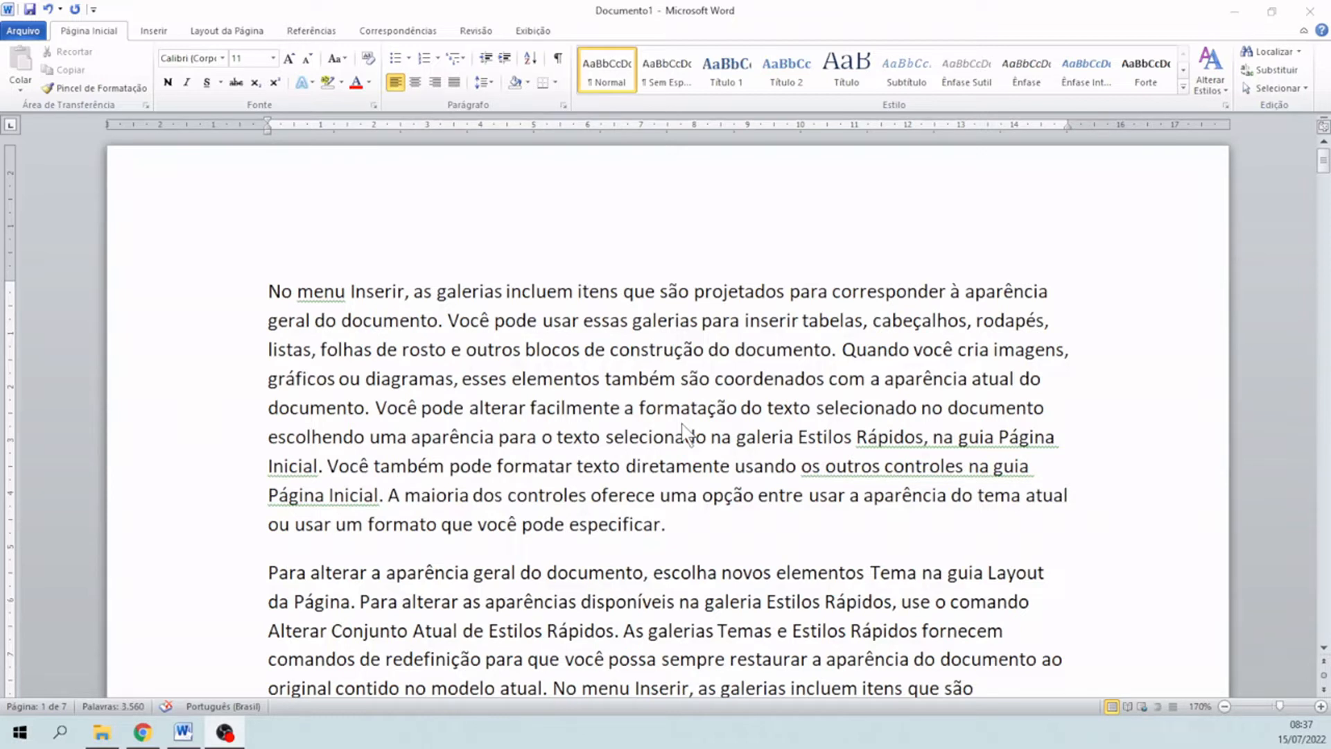
Select the first paragraph's passage from "Você pode usar essas galerias" to "na guia Página Inicial." and clear the selection
{"action": "left_click", "coordinate": [609, 356]}
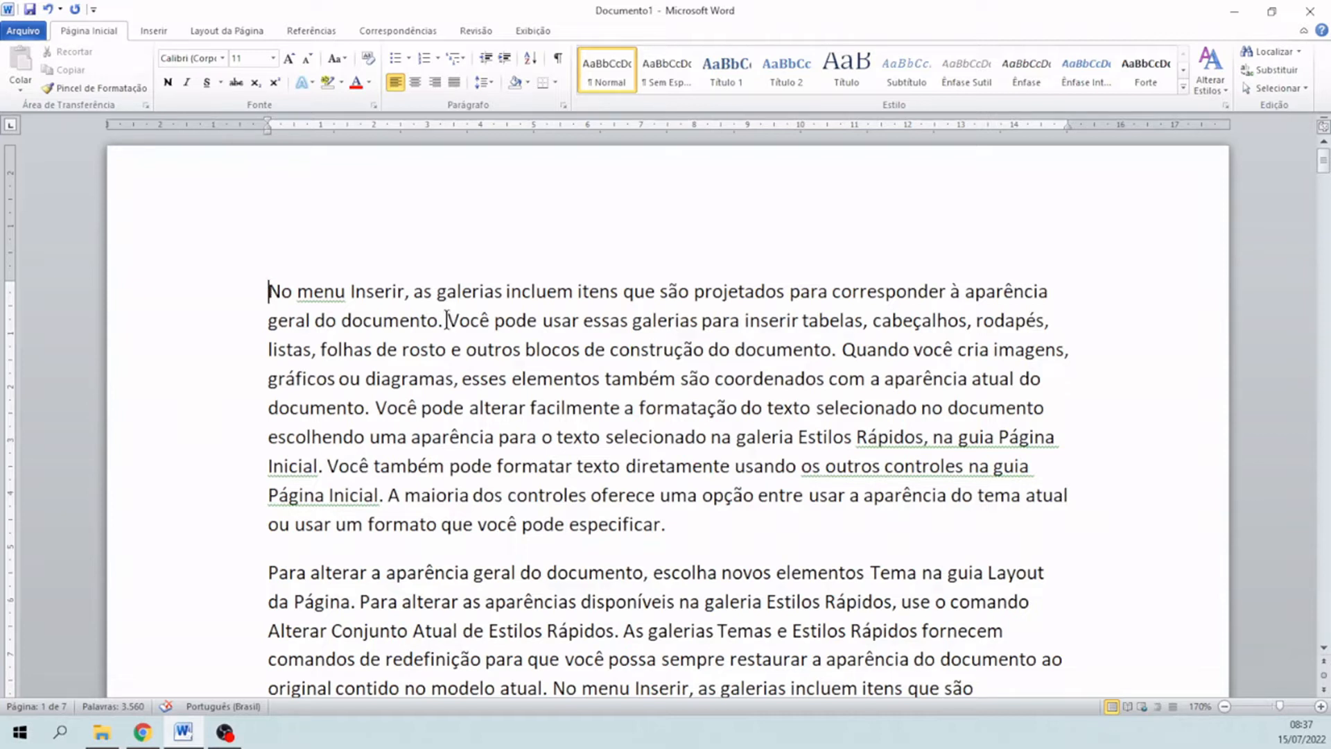
{"action": "left_click", "coordinate": [447, 321]}
{"action": "left_click_drag", "start_coordinate": [447, 320], "coordinate": [323, 466]}
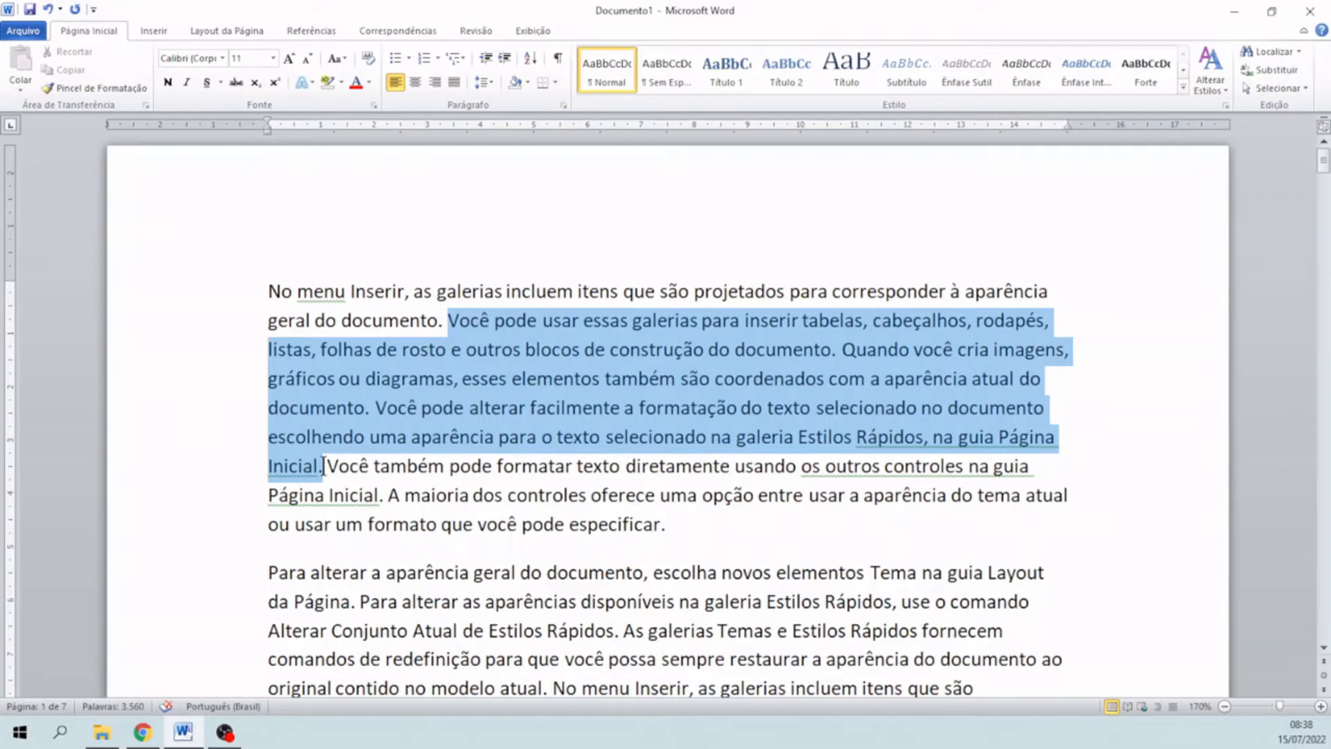
{"action": "left_click_drag", "start_coordinate": [323, 466], "coordinate": [323, 466]}
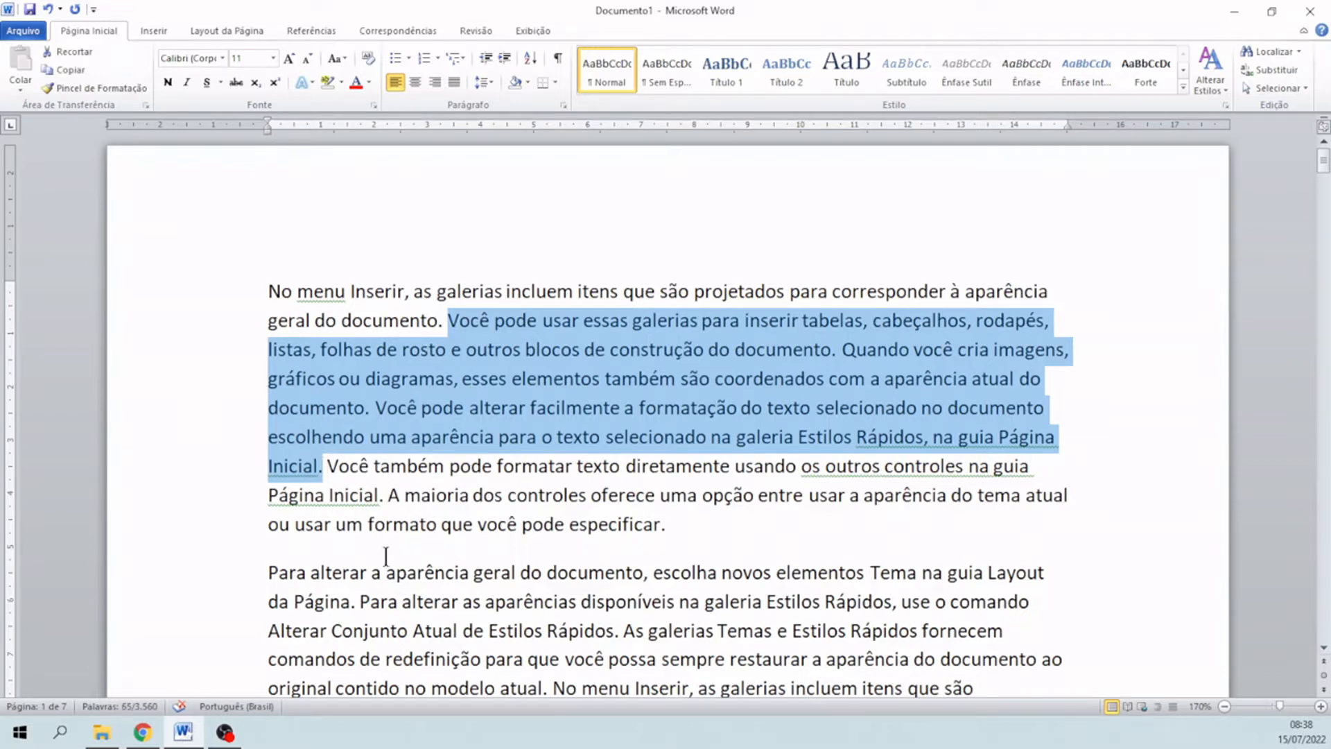
{"action": "left_click", "coordinate": [764, 522]}
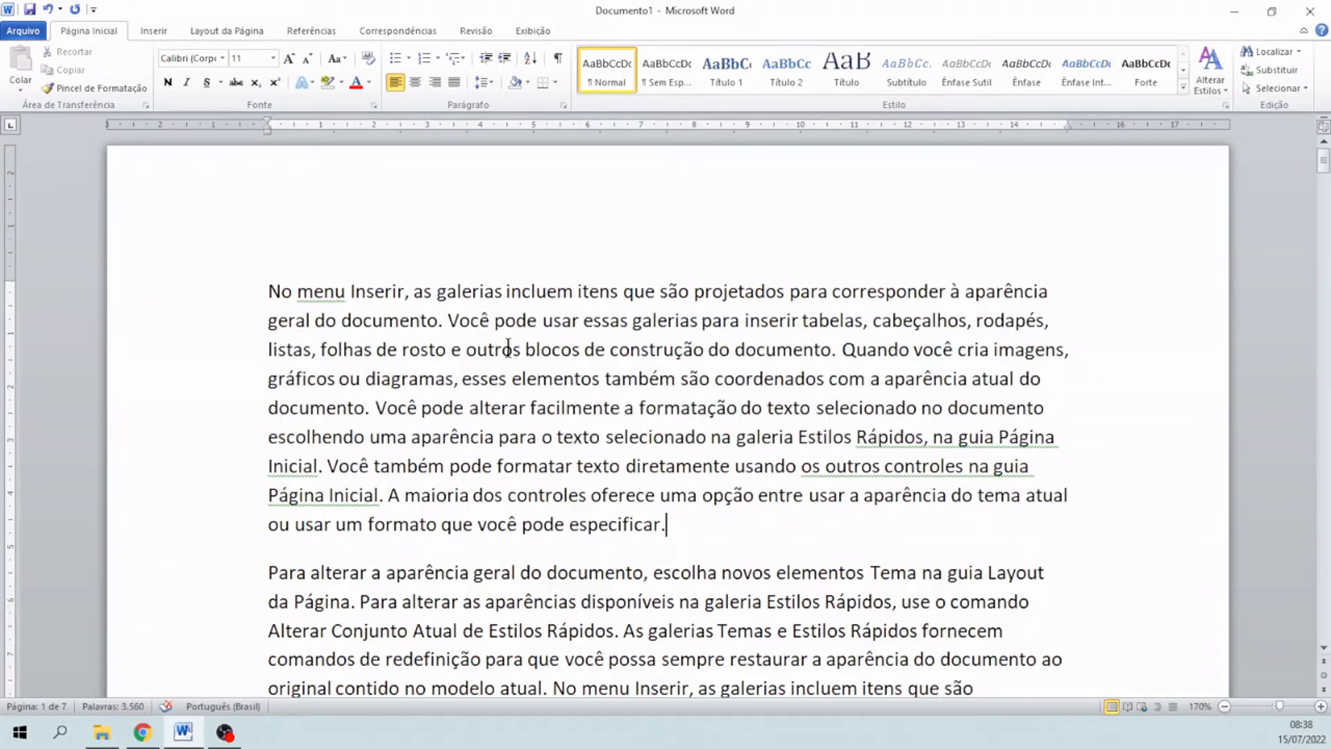
Underline the phrase "galerias incluem itens que são projetados" in the first line of the first paragraph
{"action": "left_click", "coordinate": [437, 294]}
{"action": "left_click_drag", "start_coordinate": [437, 294], "coordinate": [781, 298]}
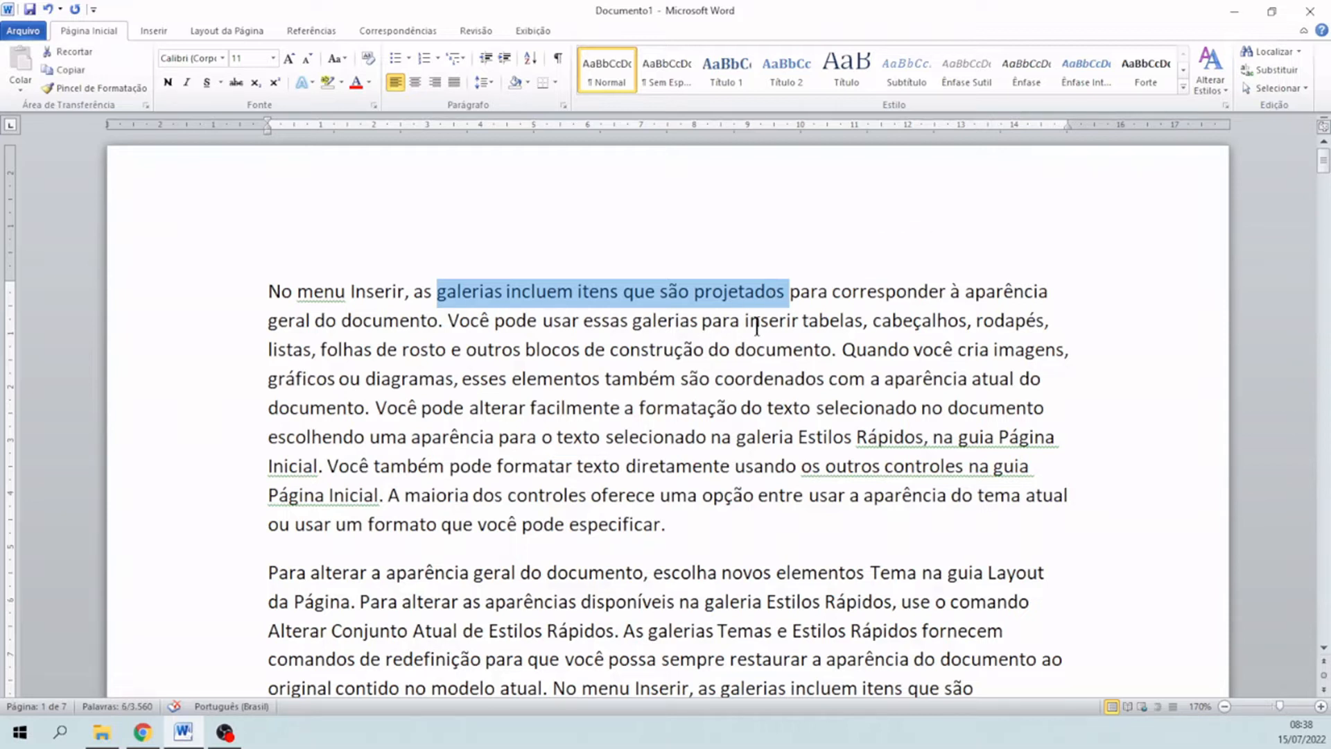
{"action": "left_click", "coordinate": [208, 84]}
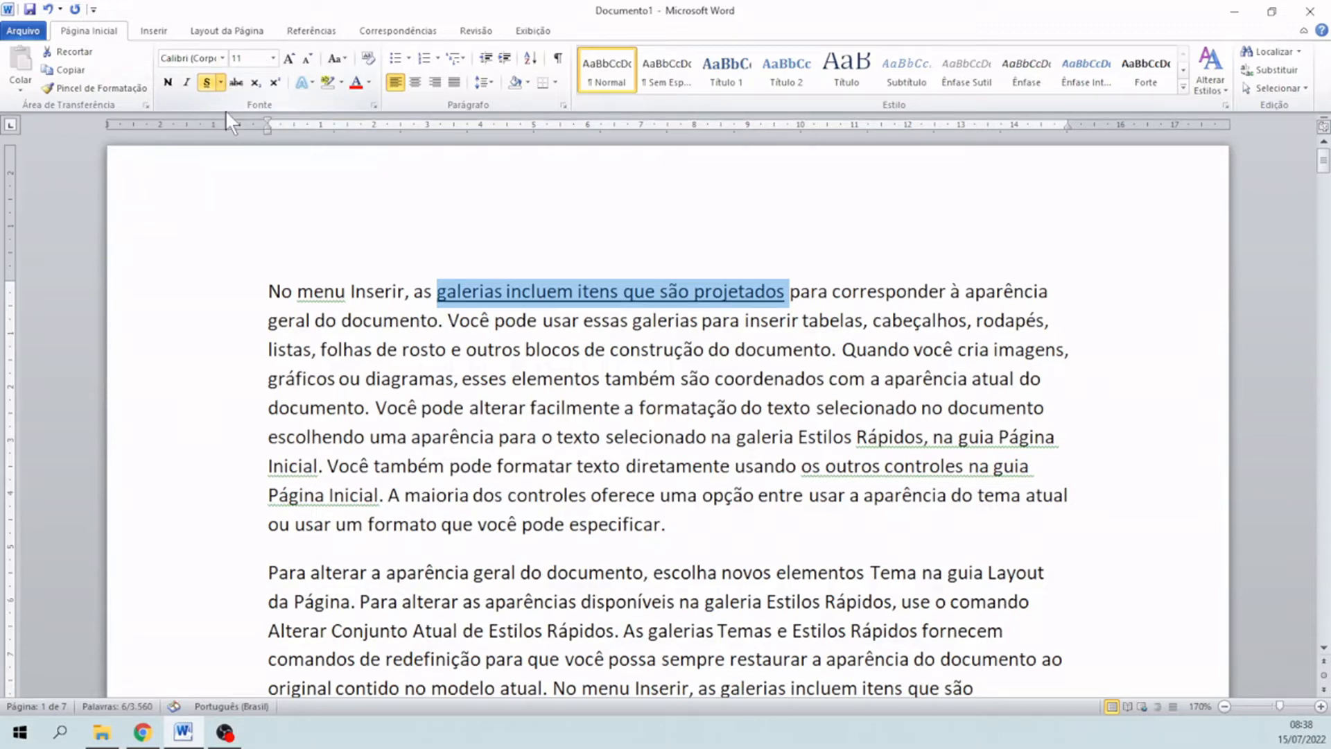
{"action": "left_click", "coordinate": [587, 485]}
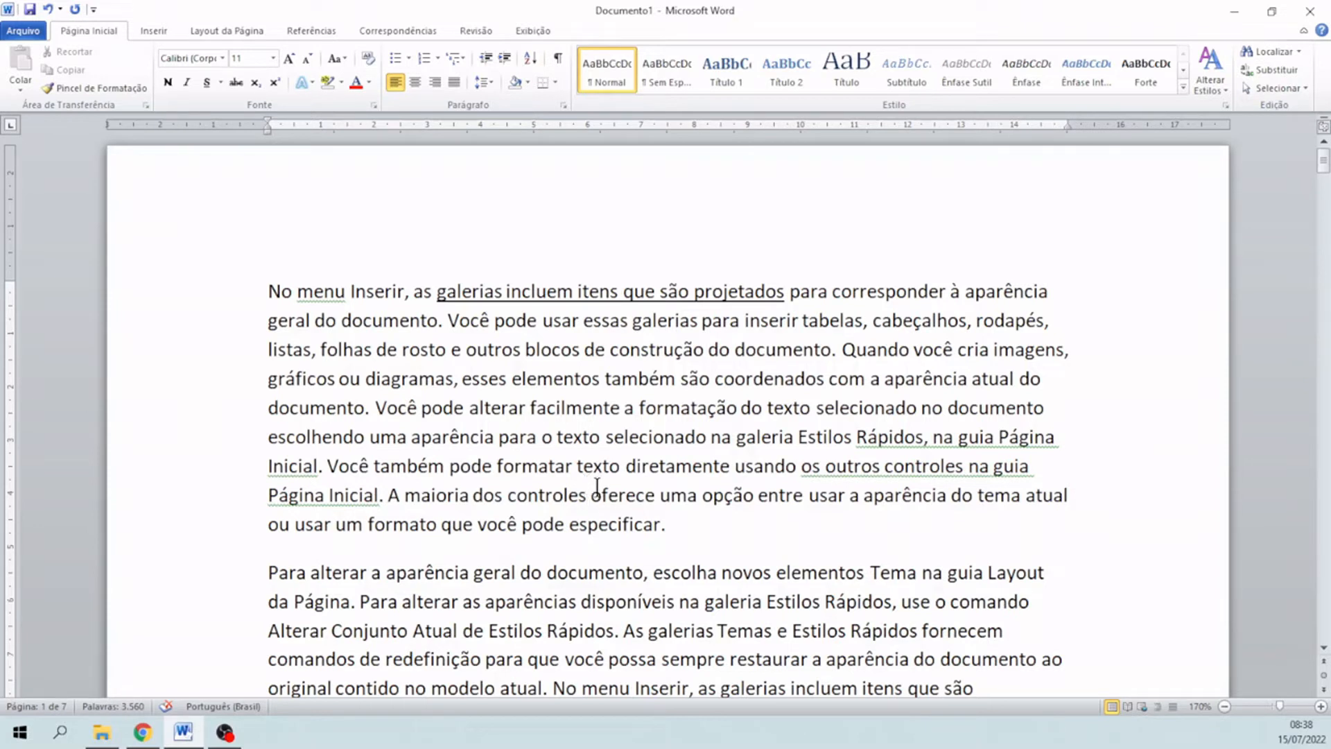
Select individual words in the first paragraph one after another, including "aparência", "facilmente" and "Rápidos"
{"action": "double_click", "coordinate": [918, 380]}
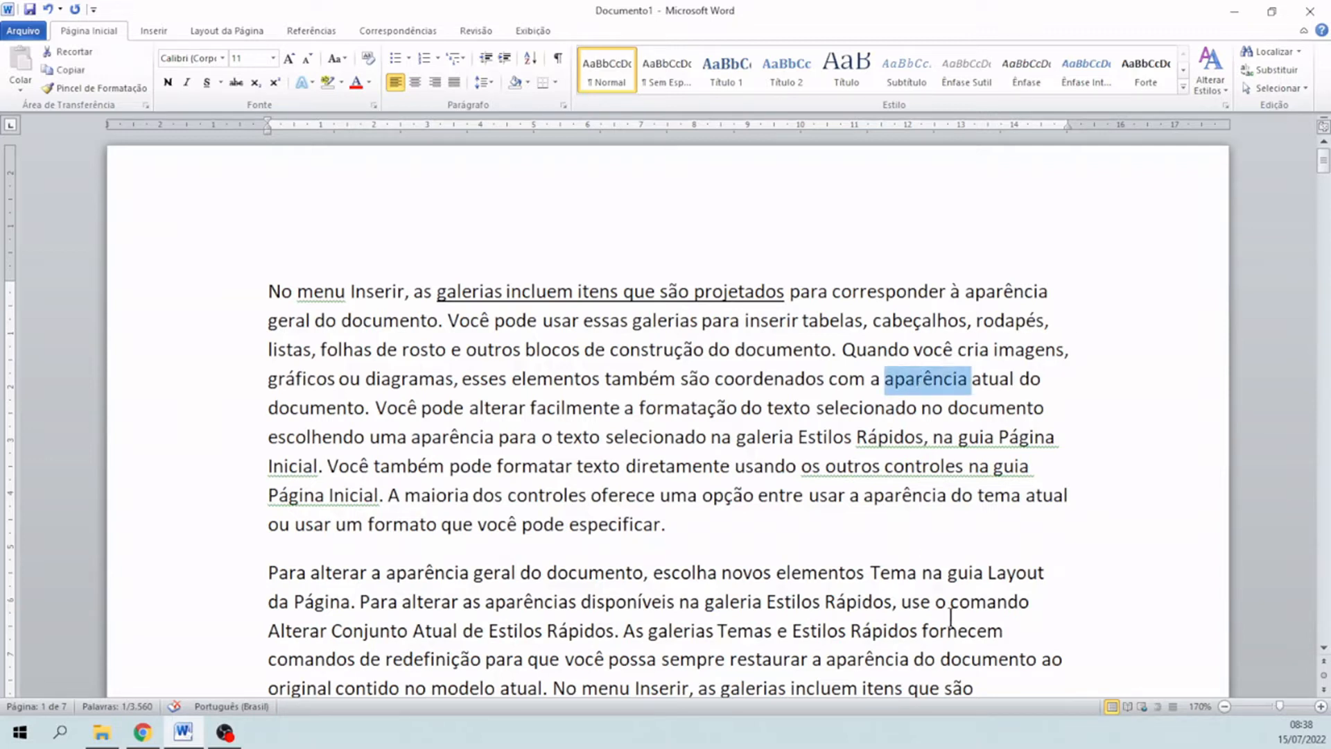
{"action": "double_click", "coordinate": [569, 410]}
{"action": "double_click", "coordinate": [905, 437]}
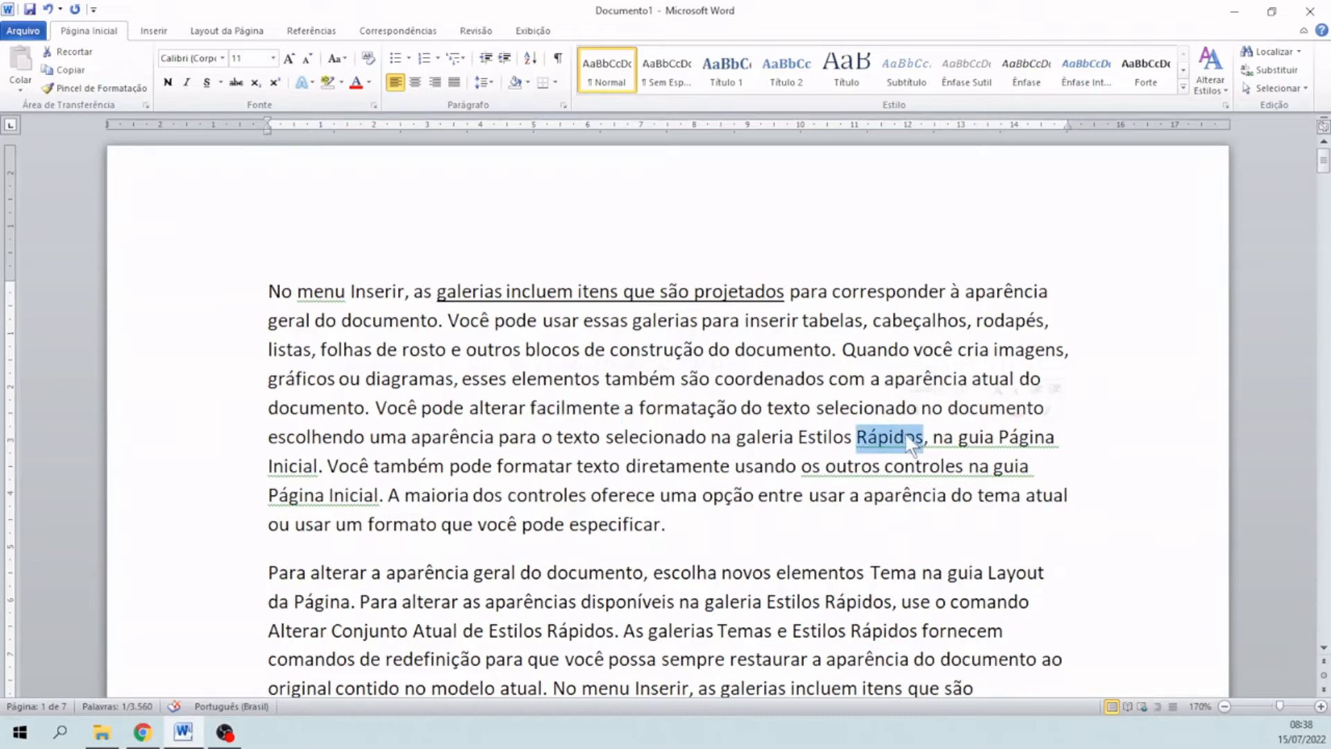
{"action": "double_click", "coordinate": [466, 438]}
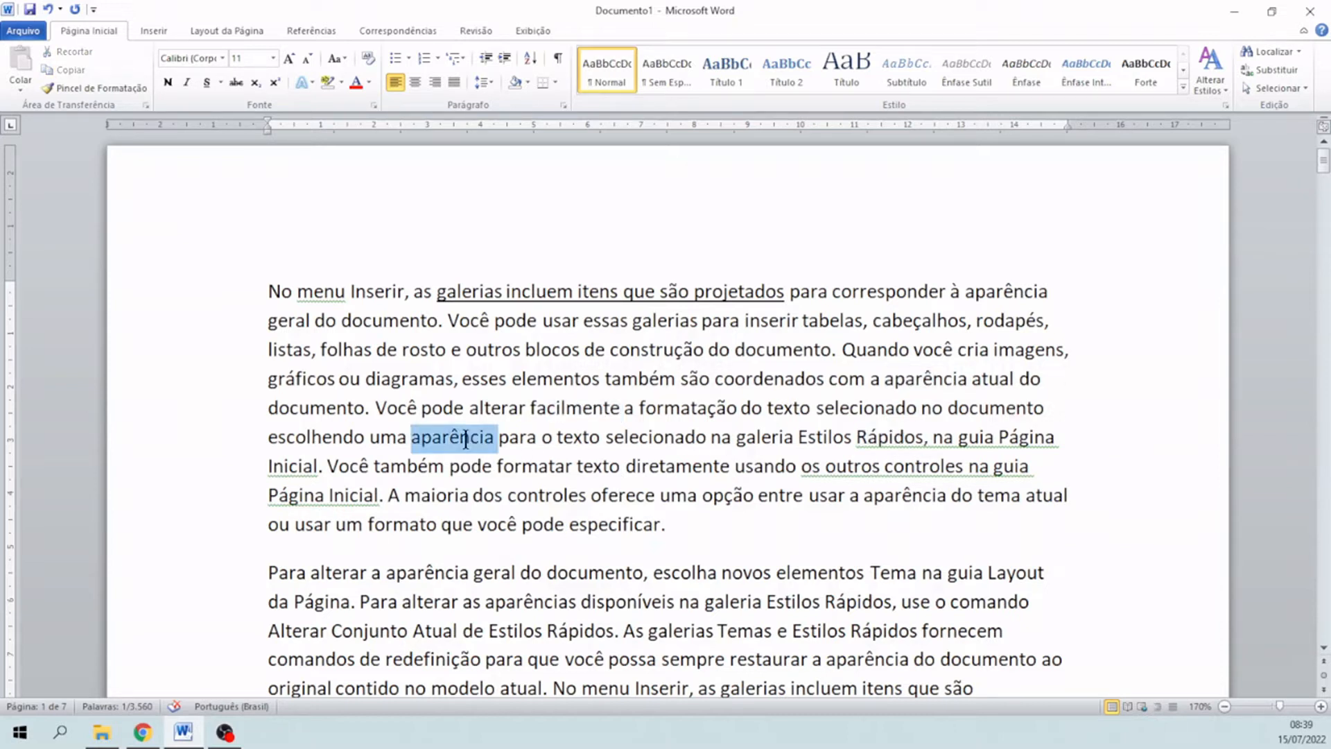
Make the word "rosto" in the first paragraph bold
{"action": "left_click", "coordinate": [434, 348]}
{"action": "double_click", "coordinate": [433, 348]}
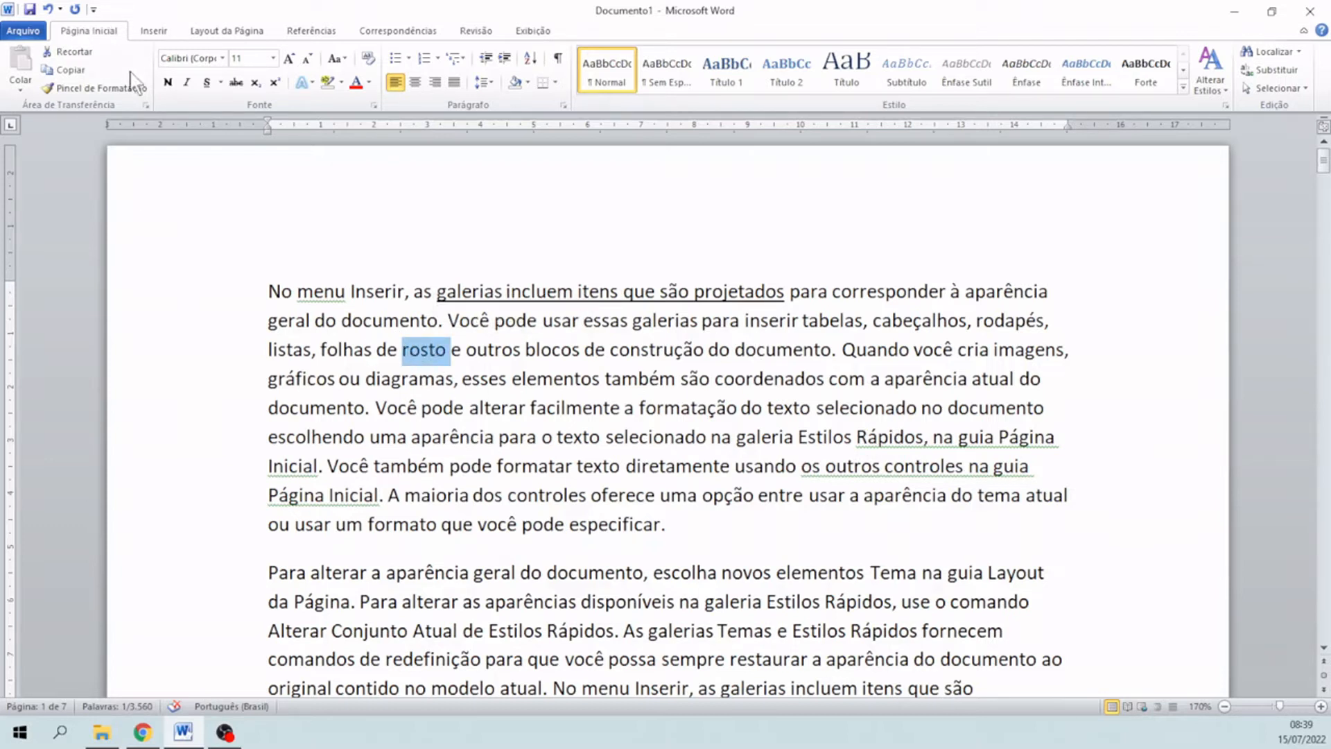
{"action": "left_click", "coordinate": [167, 82]}
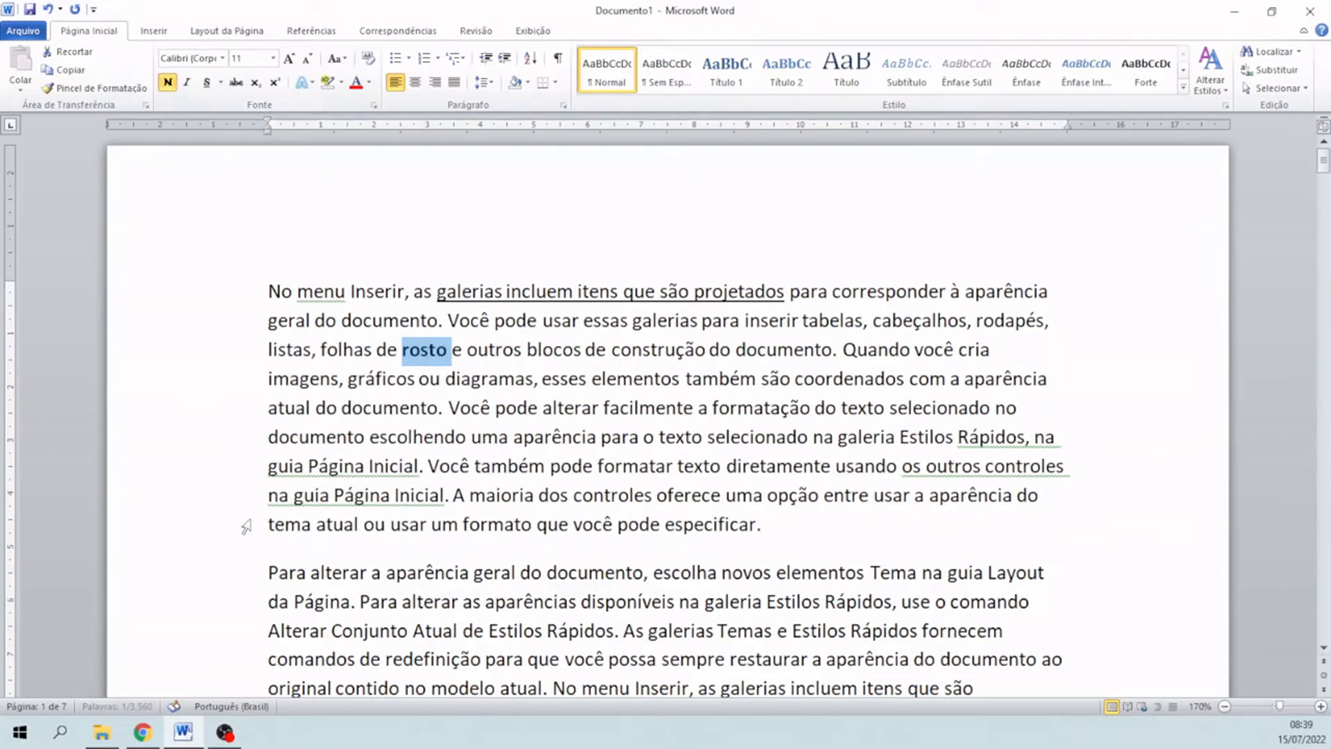
{"action": "left_click", "coordinate": [728, 467]}
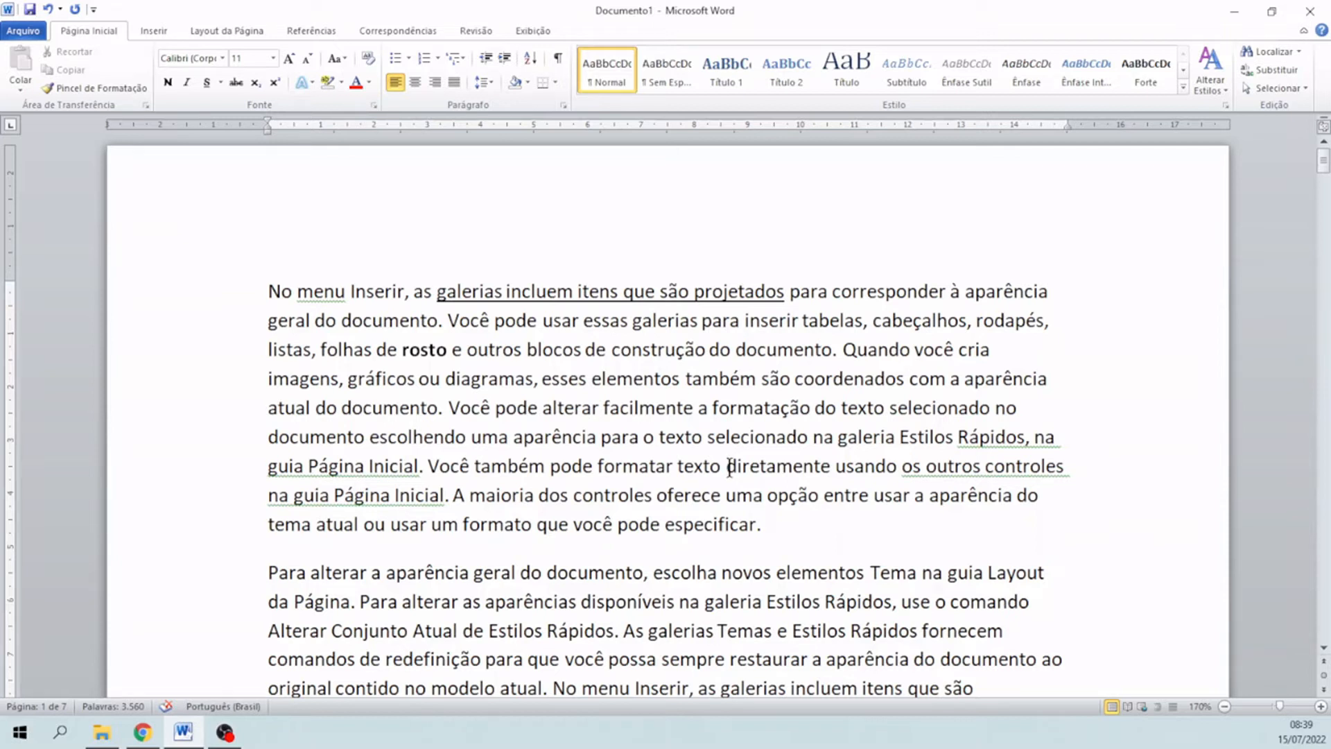
Italicize the words "cabeçalhos" and "diagramas" in the first paragraph
{"action": "double_click", "coordinate": [922, 324]}
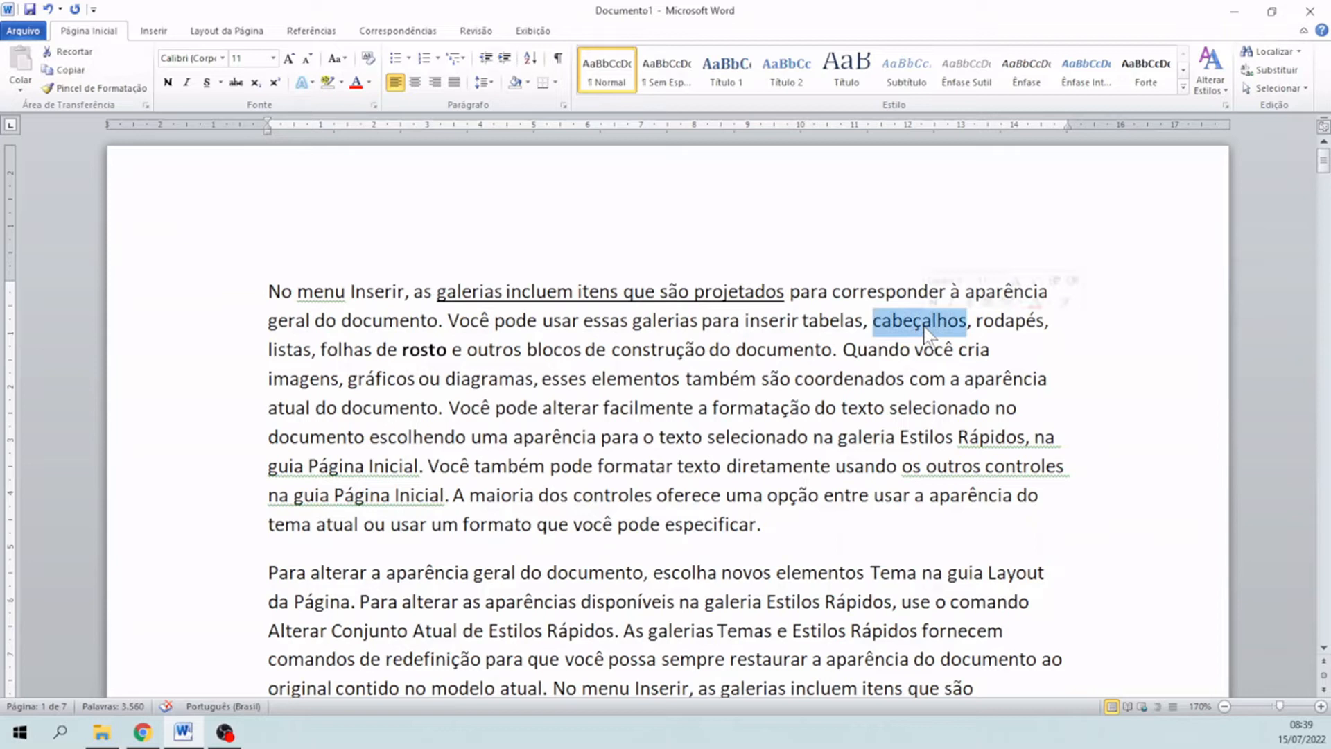
{"action": "left_click", "coordinate": [185, 83]}
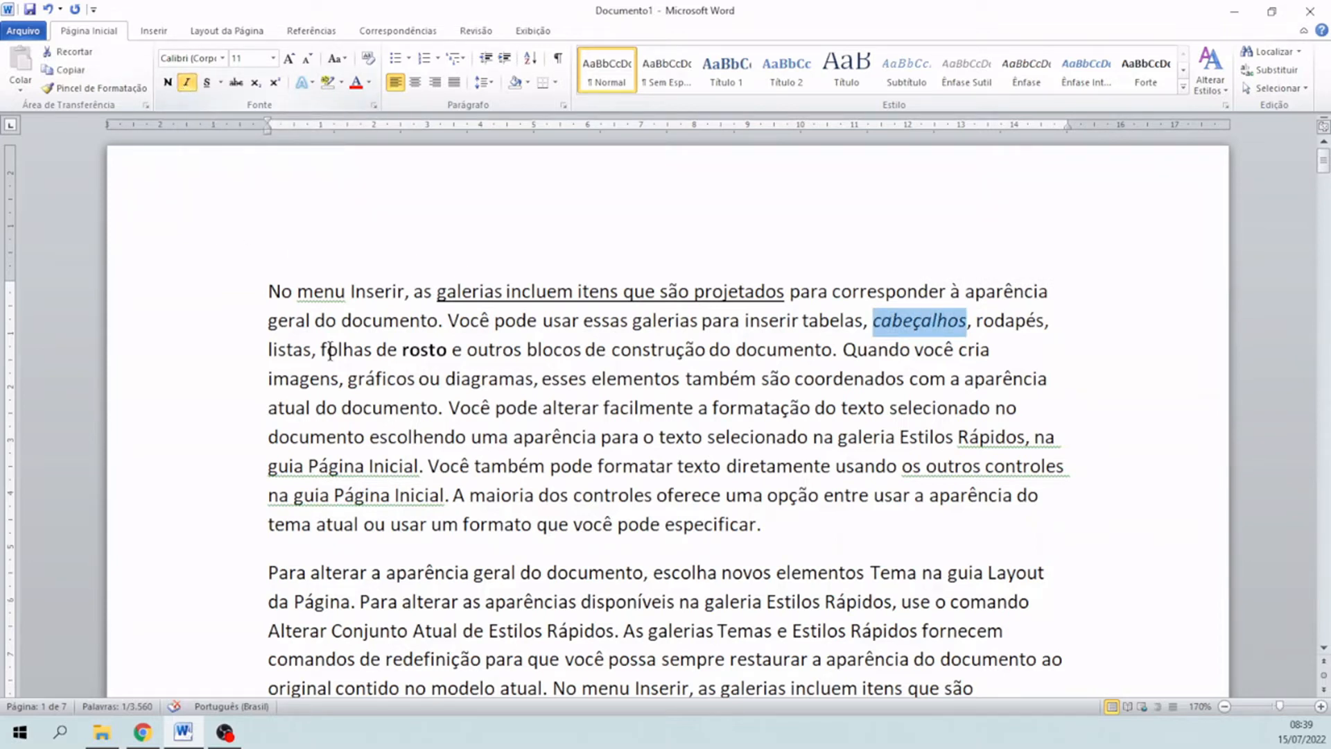
{"action": "double_click", "coordinate": [495, 380]}
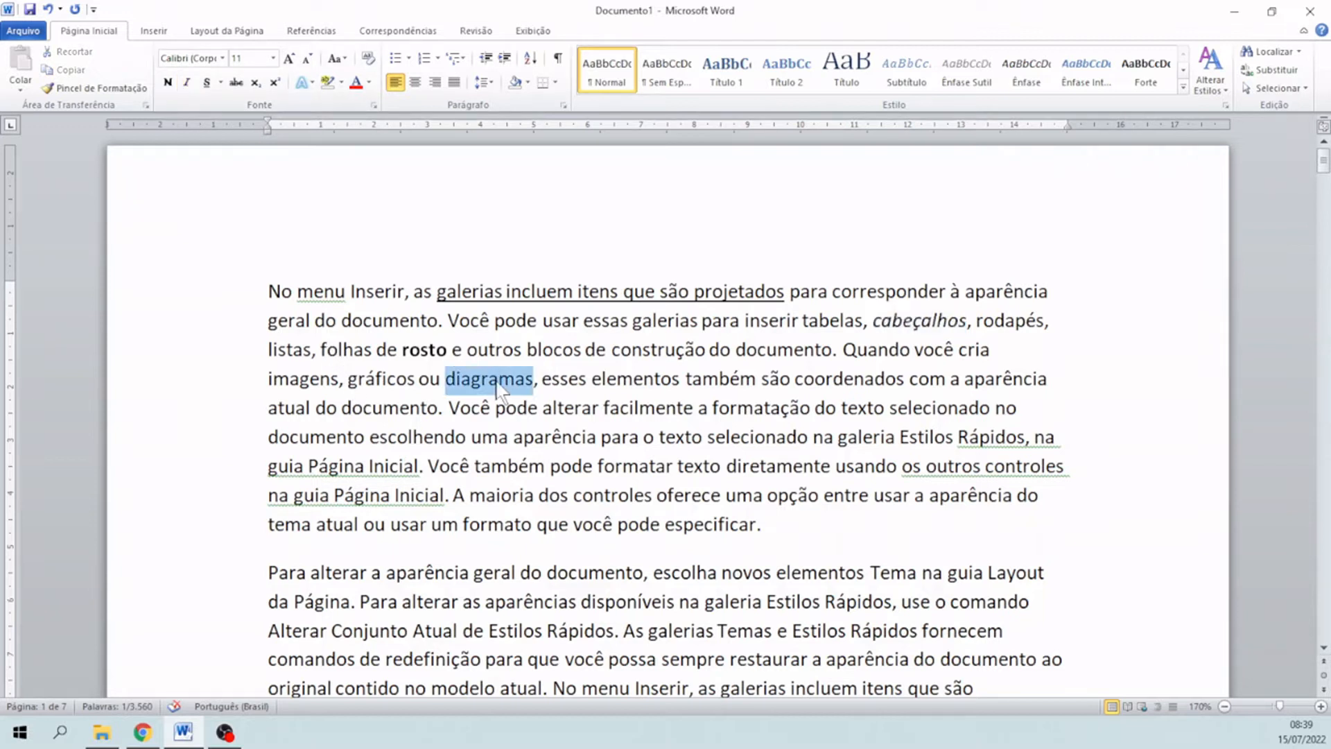
{"action": "left_click", "coordinate": [188, 83]}
{"action": "left_click", "coordinate": [661, 544]}
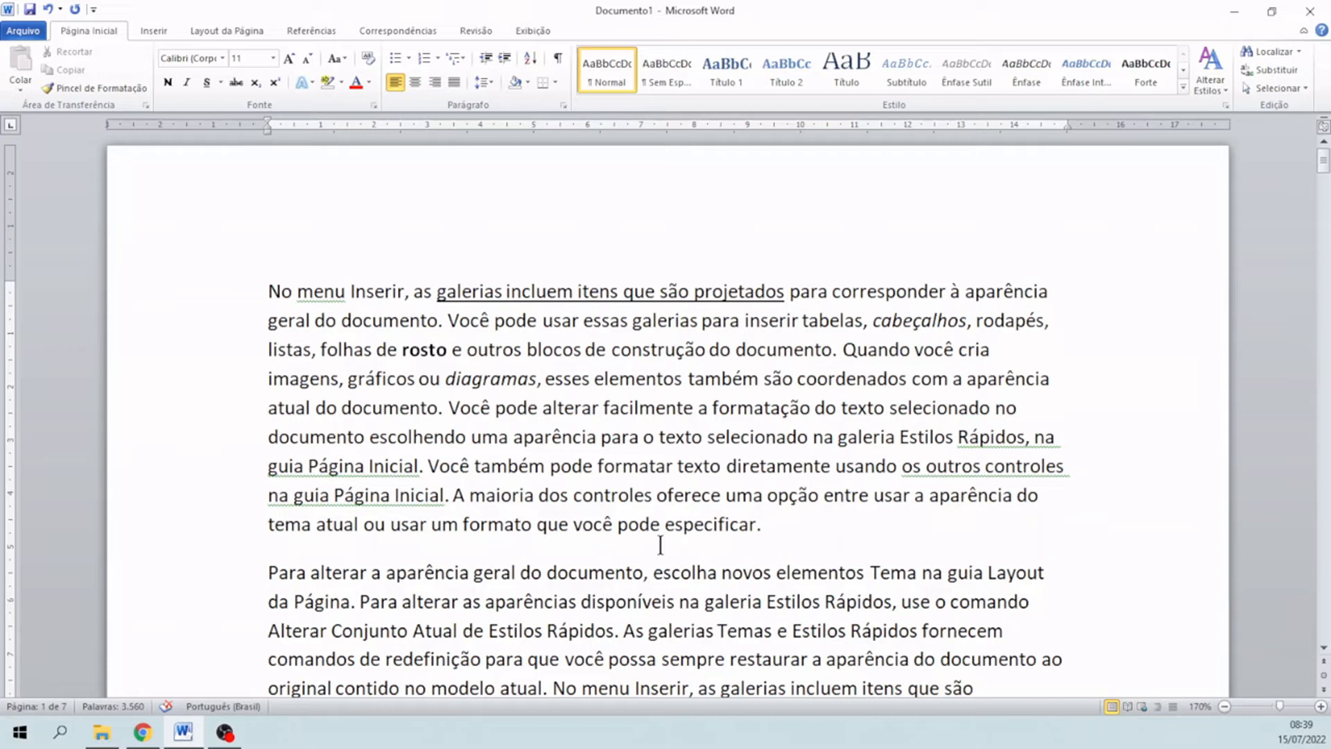
Select "documento", "construção", "Rápidos", "escolhendo", "oferece" and "cabeçalhos" together in the first paragraph and color them dark orange
{"action": "double_click", "coordinate": [383, 323]}
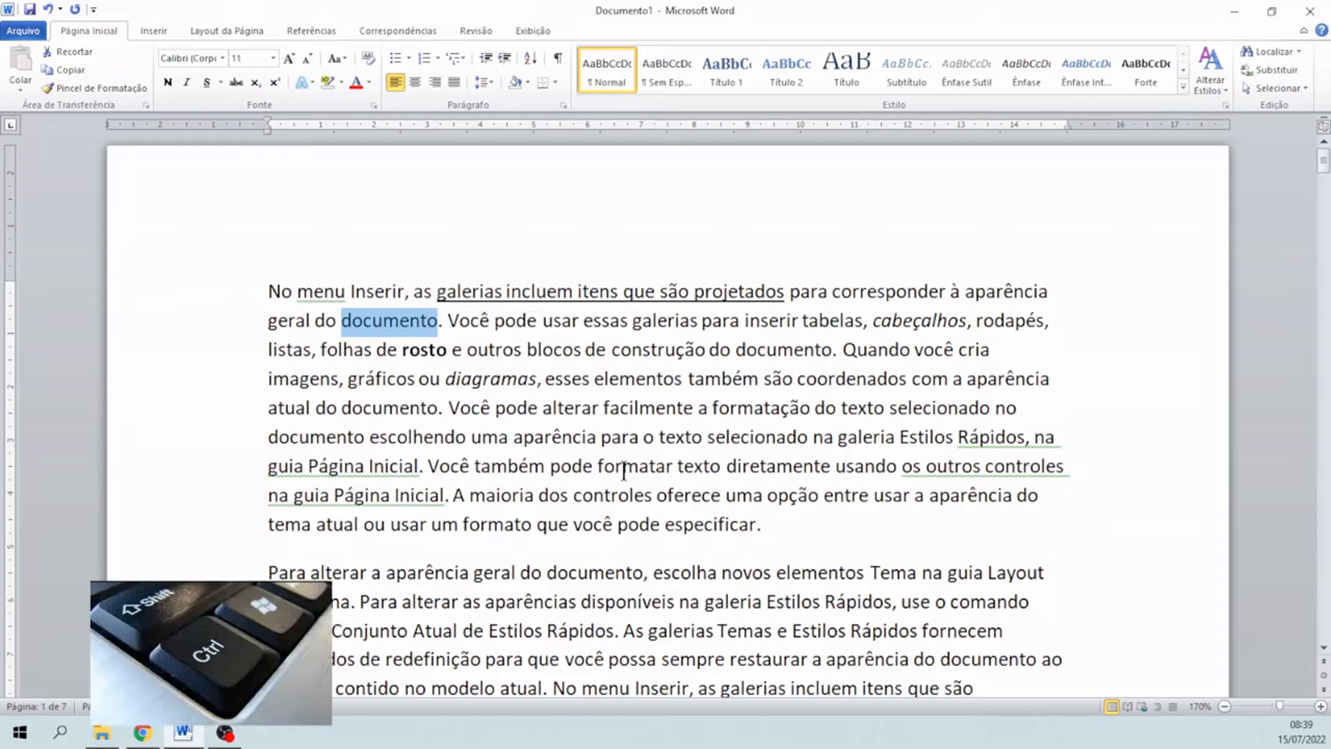
{"action": "double_click", "coordinate": [676, 351], "text": "ctrl"}
{"action": "double_click", "coordinate": [979, 436], "text": "ctrl"}
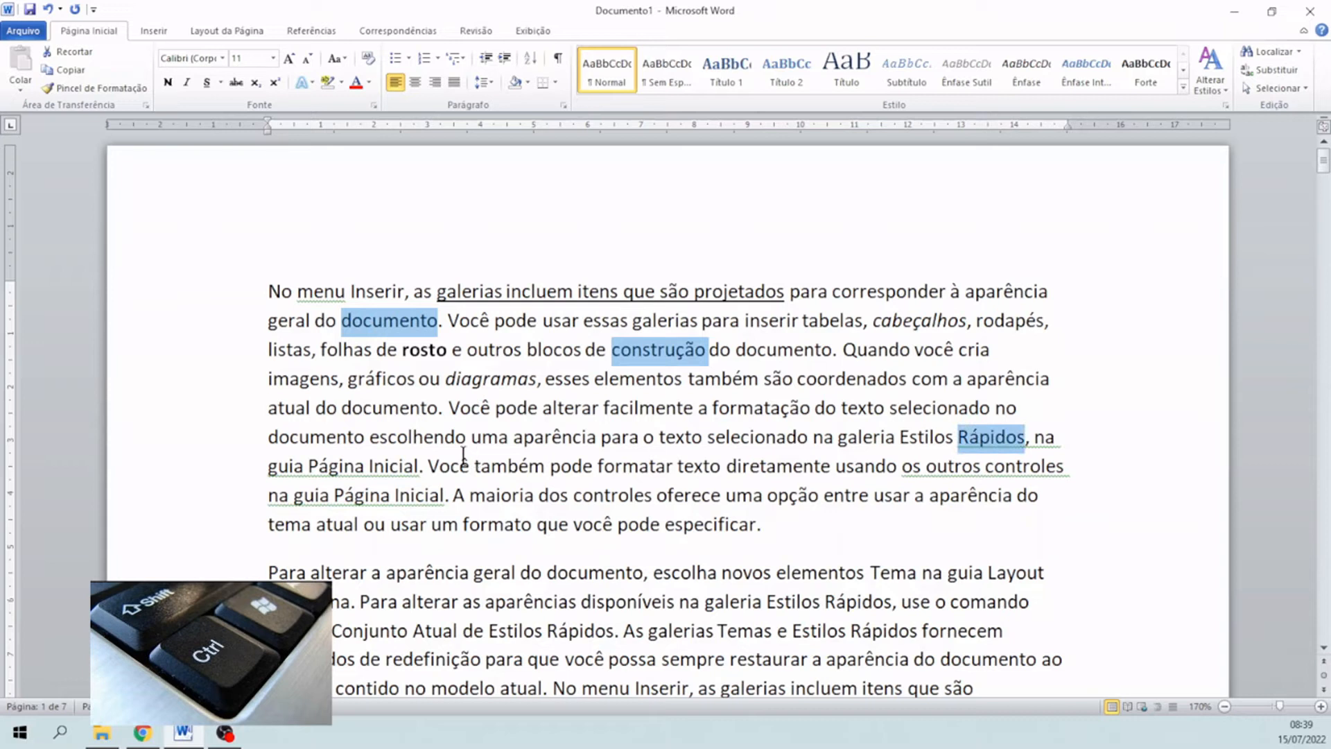
{"action": "double_click", "coordinate": [425, 439], "text": "ctrl"}
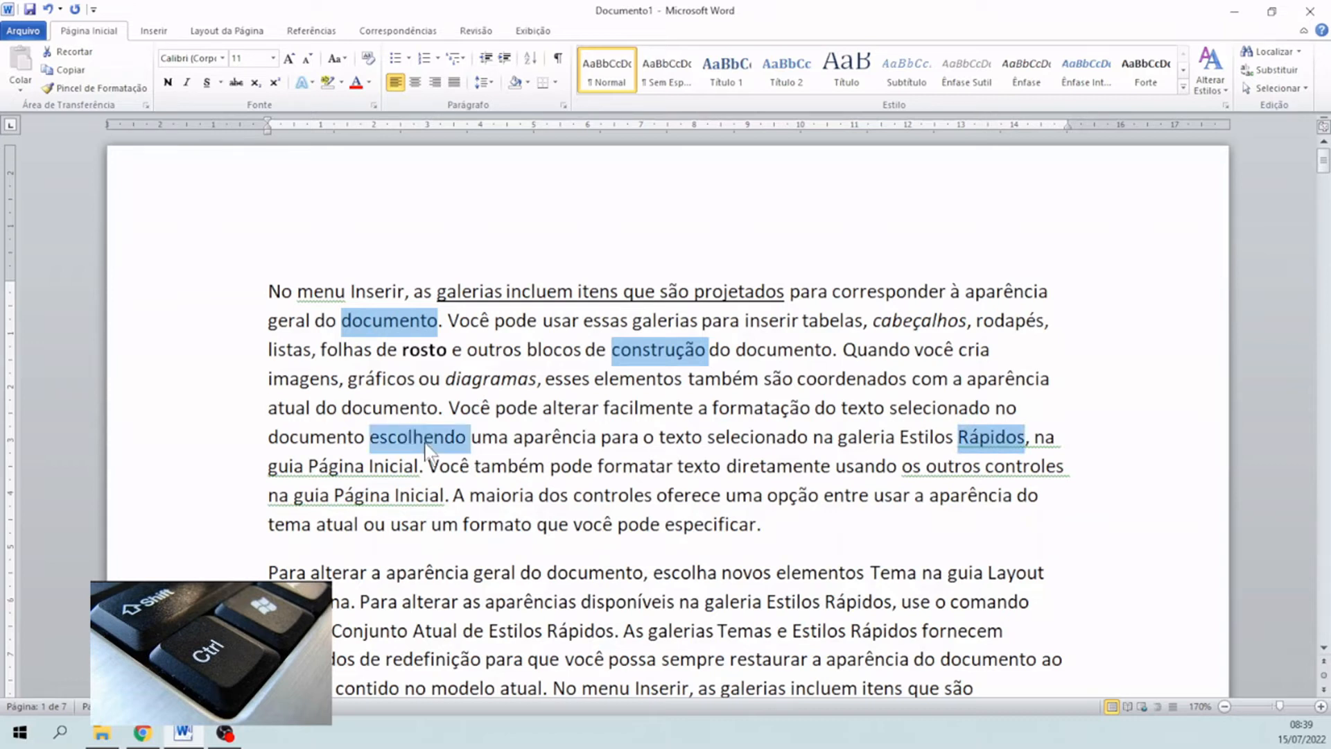
{"action": "double_click", "coordinate": [673, 497], "text": "ctrl"}
{"action": "double_click", "coordinate": [917, 320], "text": "ctrl"}
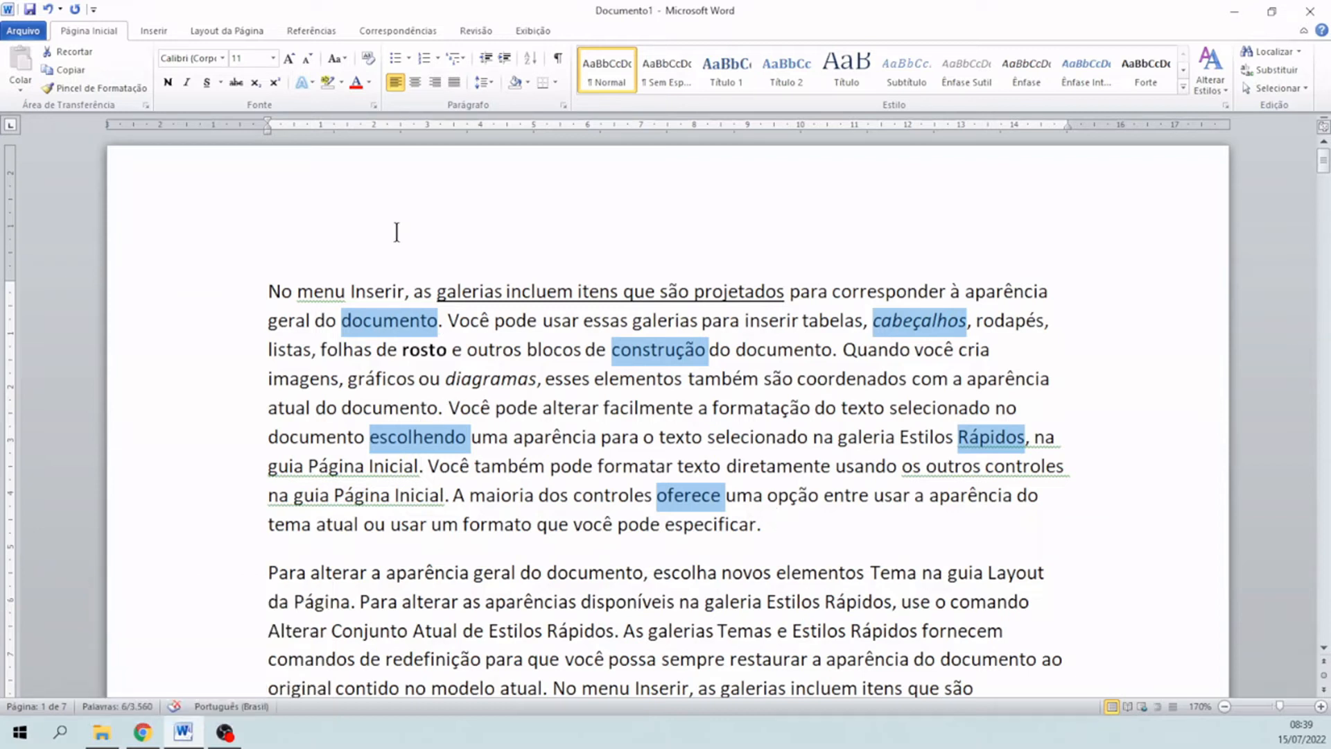
{"action": "left_click", "coordinate": [369, 82]}
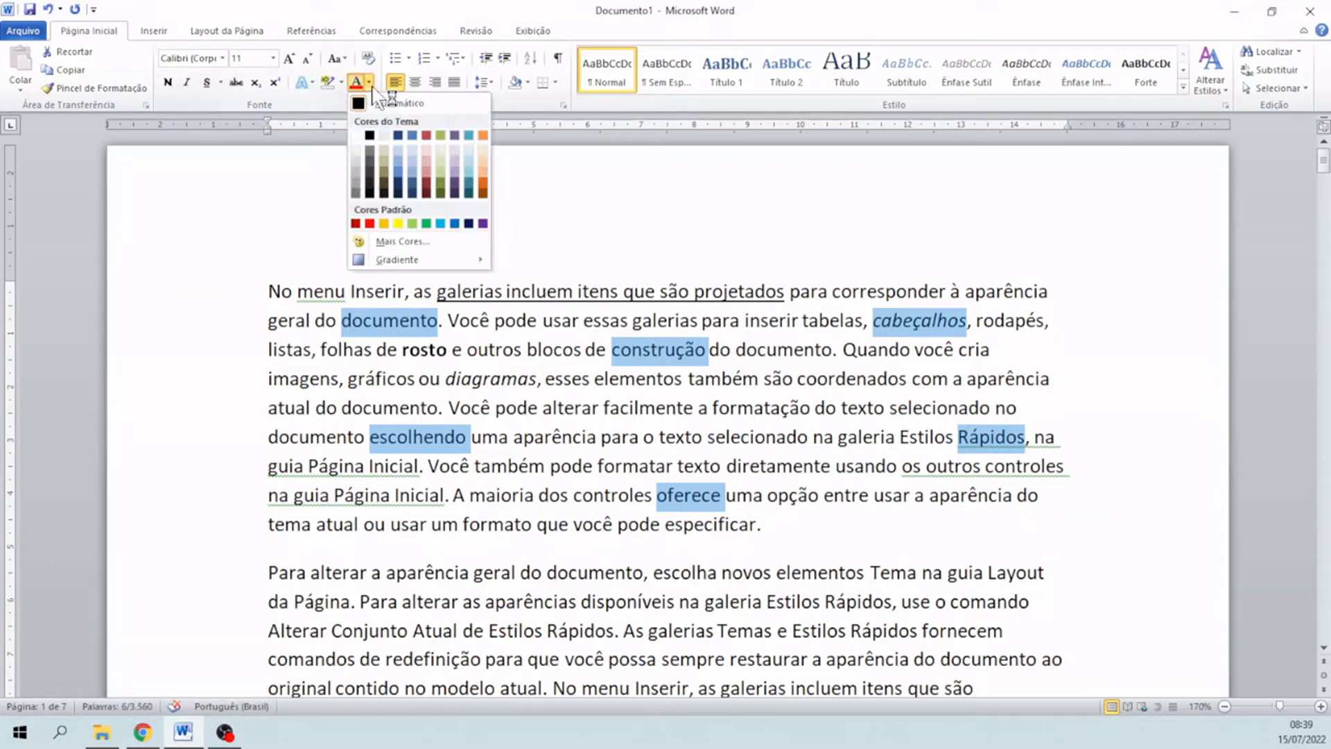
{"action": "left_click", "coordinate": [483, 182]}
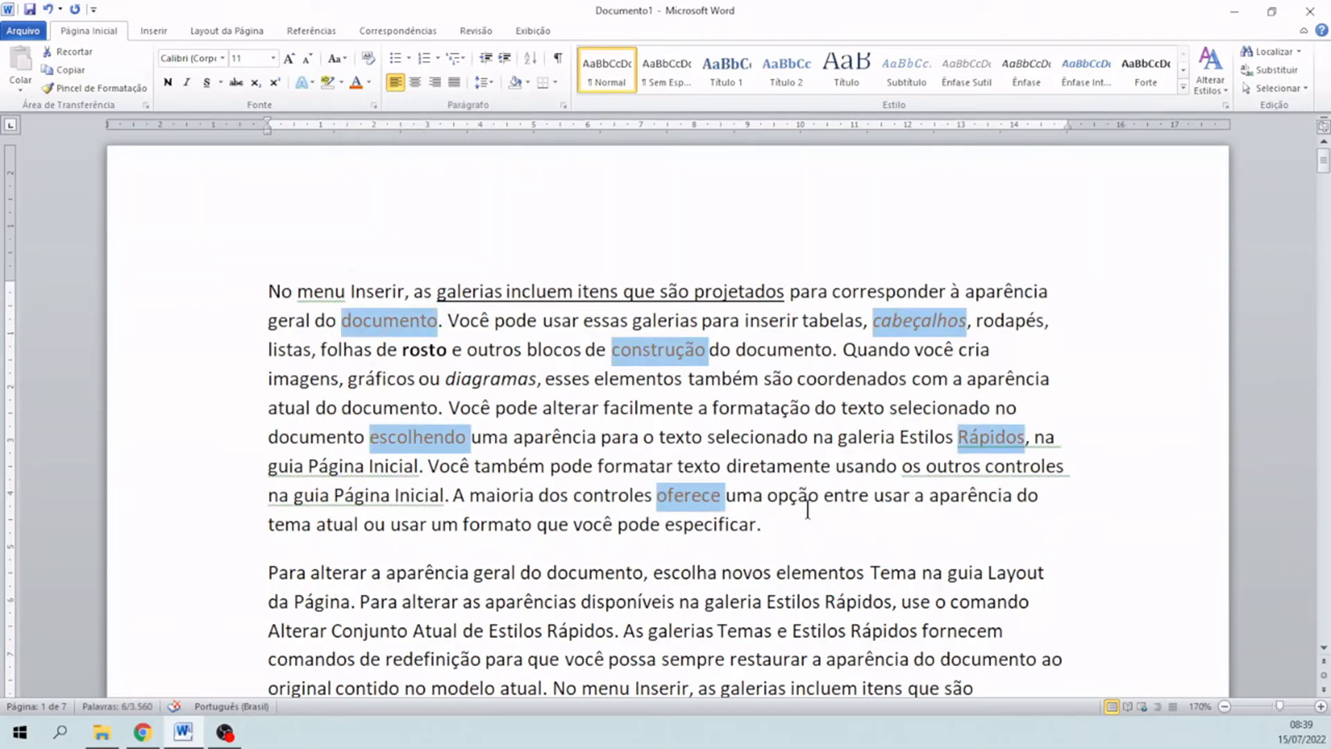
{"action": "left_click", "coordinate": [850, 619]}
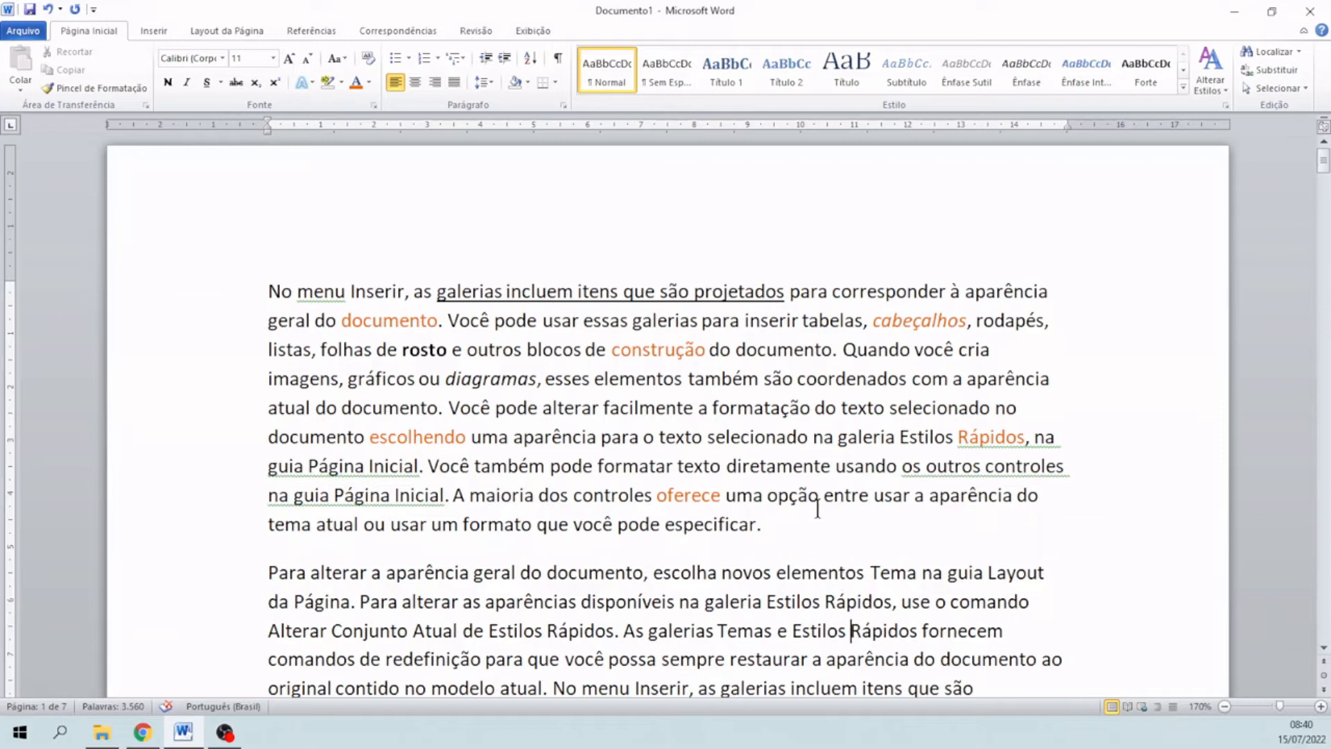
Select the entire second paragraph, which begins "Para alterar a aparência geral do documento"
{"action": "scroll", "coordinate": [818, 510], "scroll_direction": "down", "scroll_amount": 3}
{"action": "scroll", "coordinate": [817, 509], "scroll_direction": "down", "scroll_amount": 2}
{"action": "scroll", "coordinate": [817, 510], "scroll_direction": "up", "scroll_amount": 3}
{"action": "scroll", "coordinate": [818, 509], "scroll_direction": "down", "scroll_amount": 2}
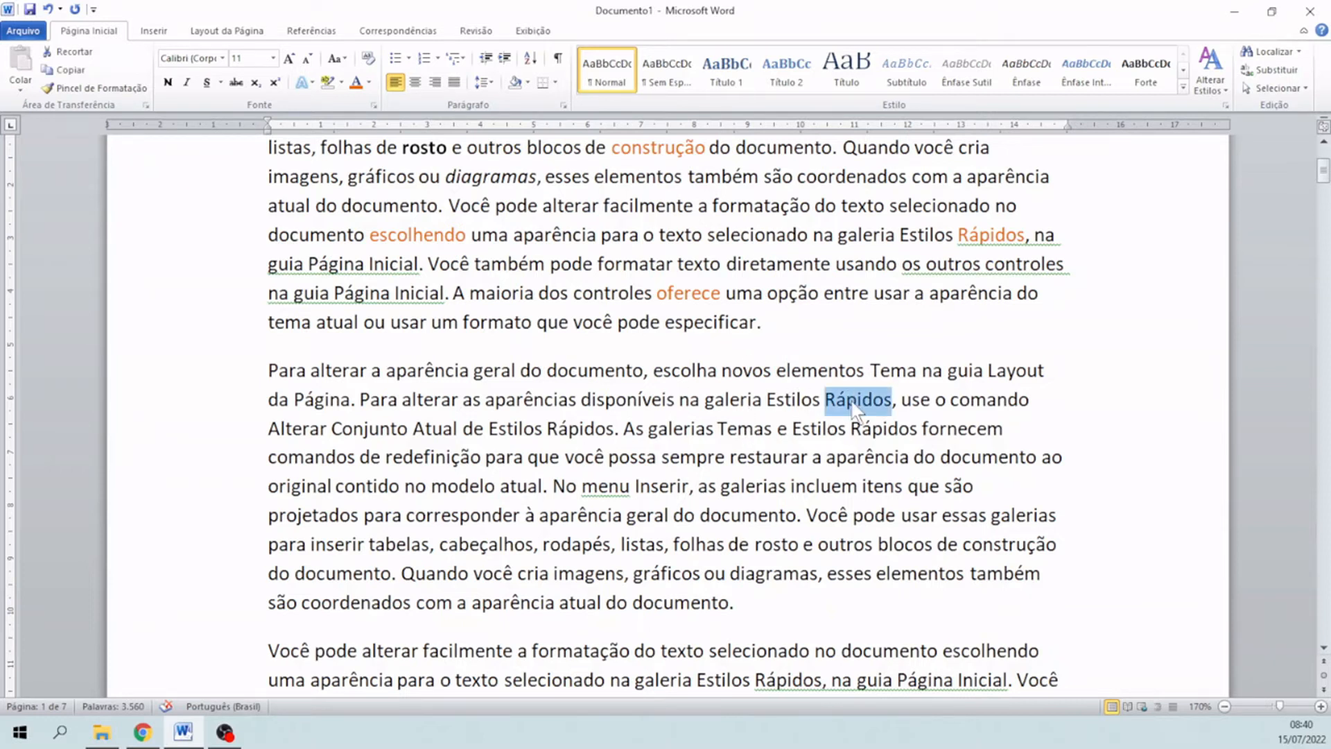
{"action": "triple_click", "coordinate": [851, 398]}
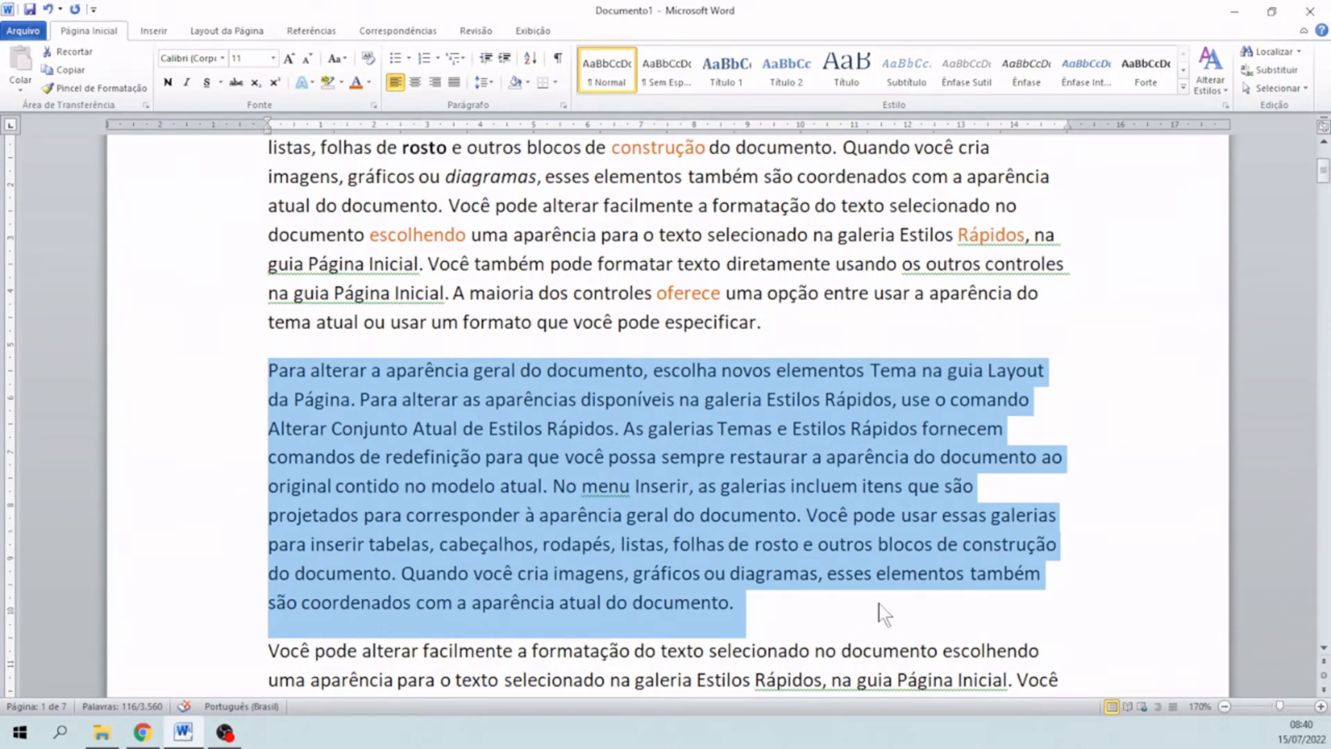
Set the whole third paragraph, beginning "Você pode alterar facilmente", to the Kristen ITC font at size 9
{"action": "scroll", "coordinate": [888, 603], "scroll_direction": "down", "scroll_amount": 4}
{"action": "scroll", "coordinate": [871, 590], "scroll_direction": "up", "scroll_amount": 5}
{"action": "scroll", "coordinate": [871, 585], "scroll_direction": "down", "scroll_amount": 5}
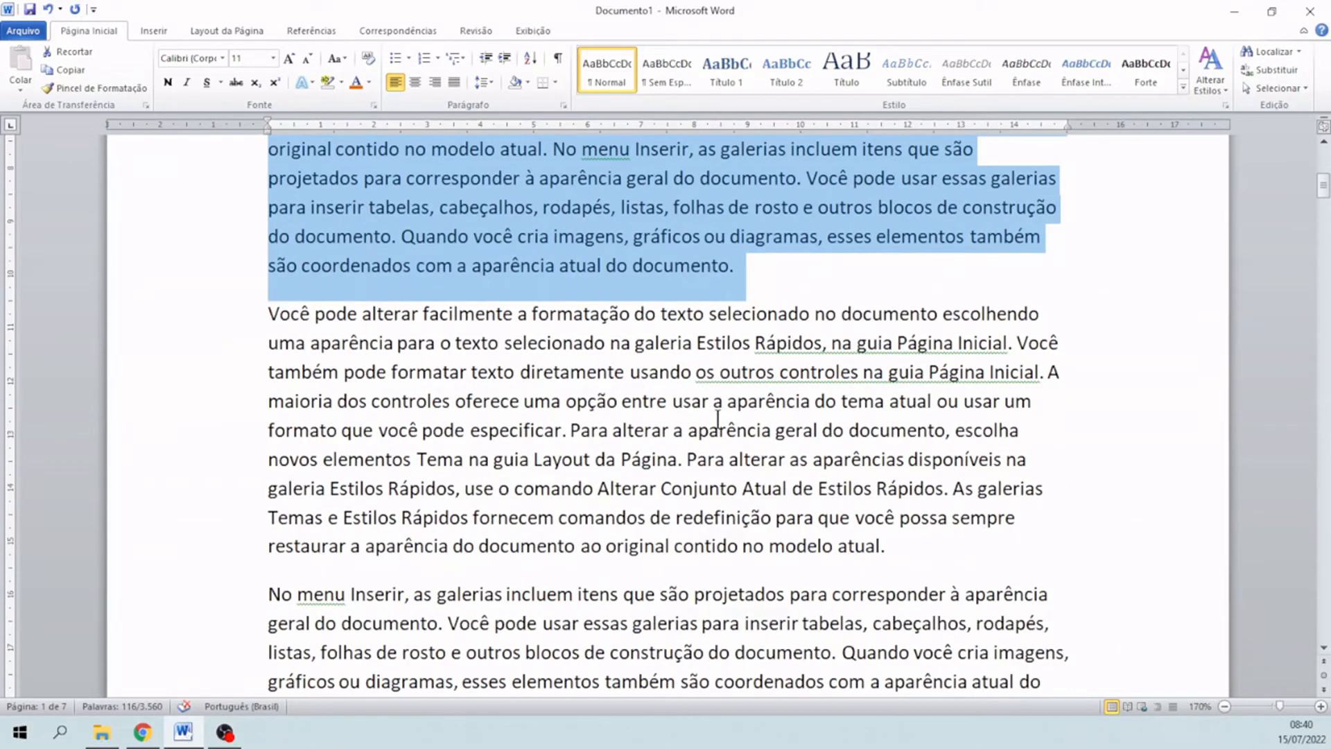
{"action": "triple_click", "coordinate": [734, 431]}
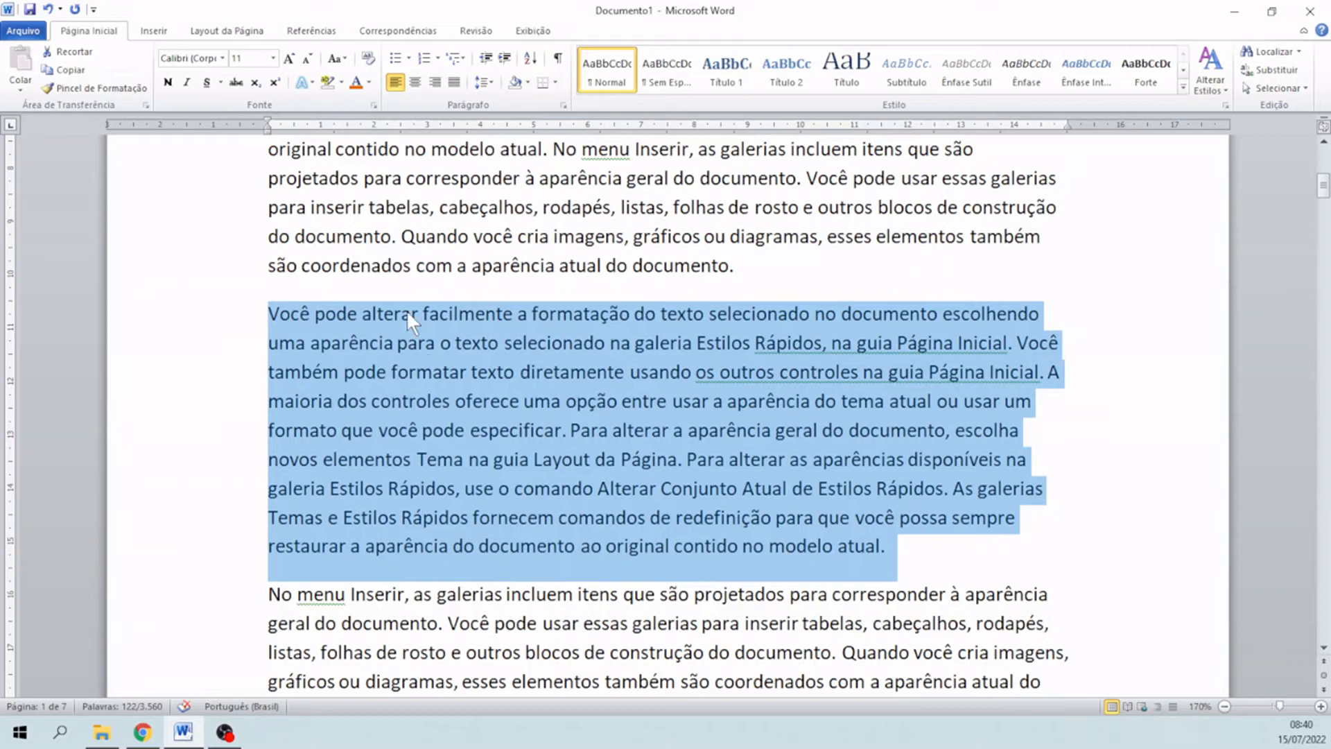
{"action": "left_click", "coordinate": [222, 58]}
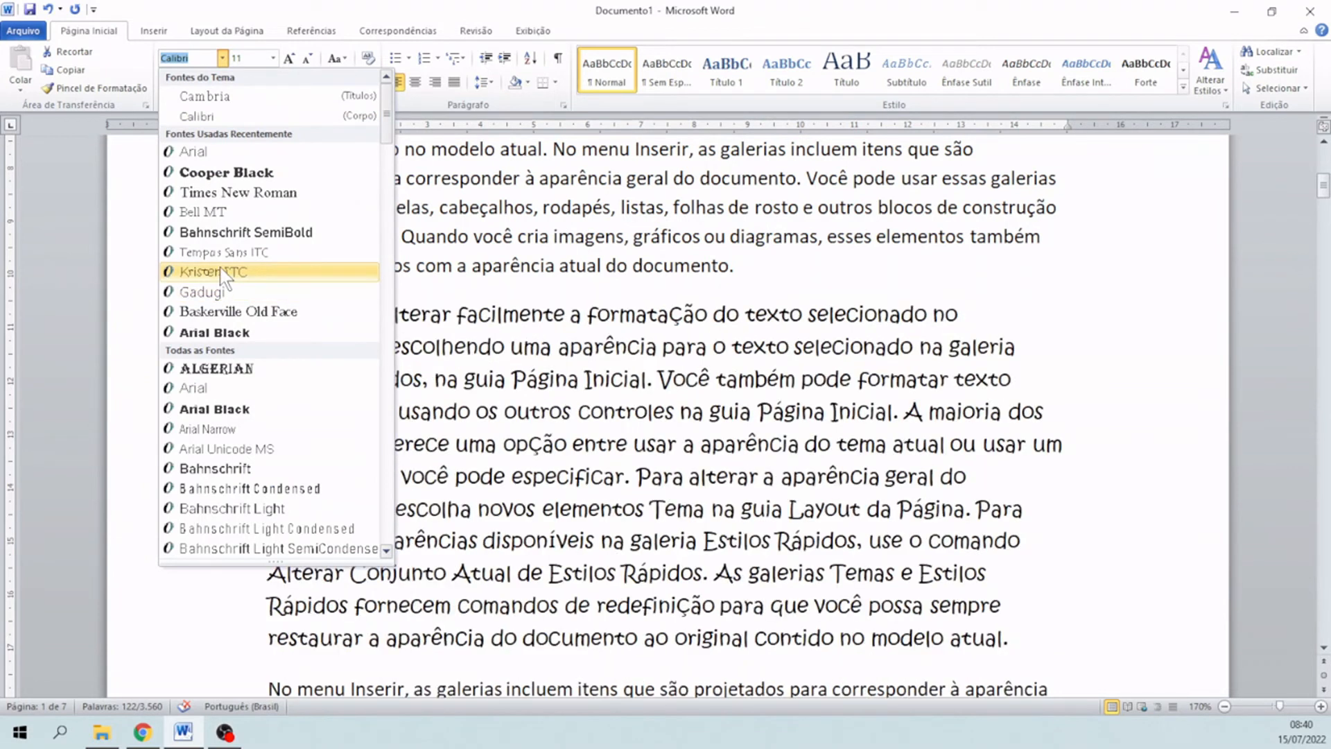
{"action": "left_click", "coordinate": [222, 272]}
{"action": "left_click", "coordinate": [274, 59]}
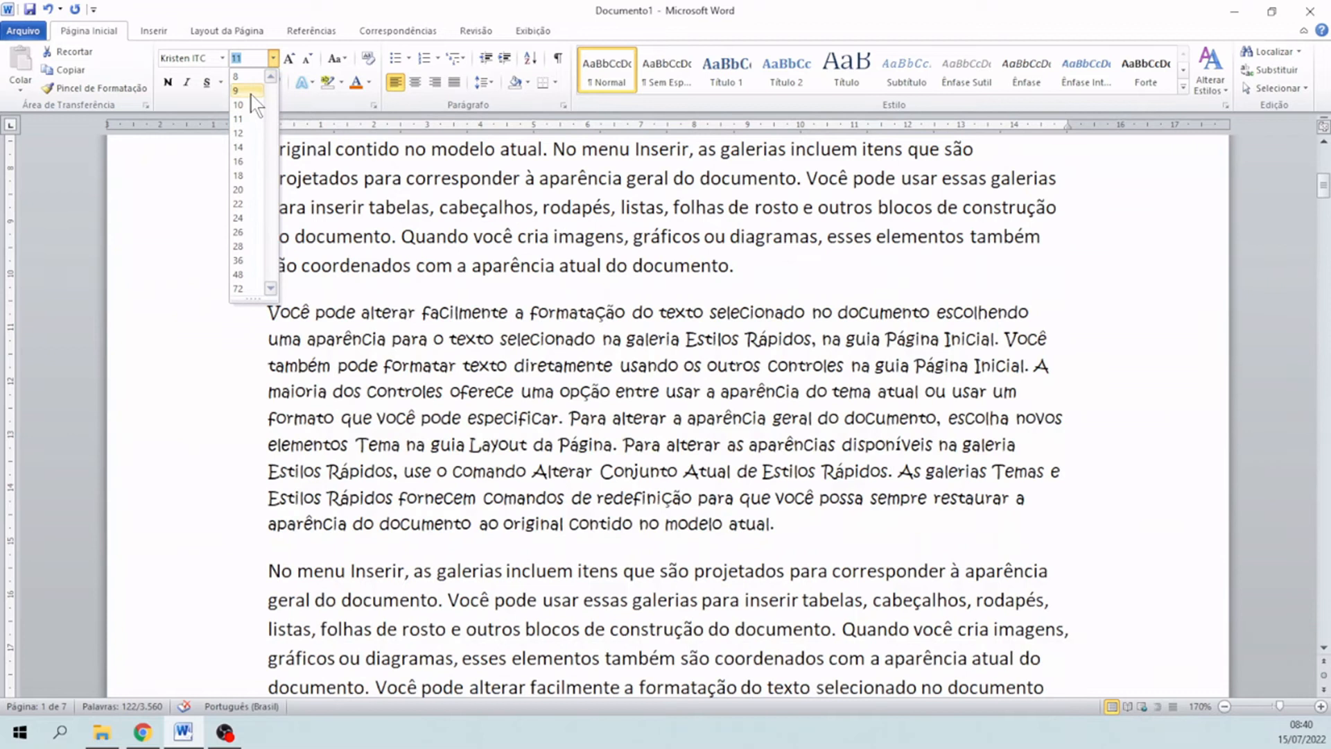
{"action": "left_click", "coordinate": [252, 93]}
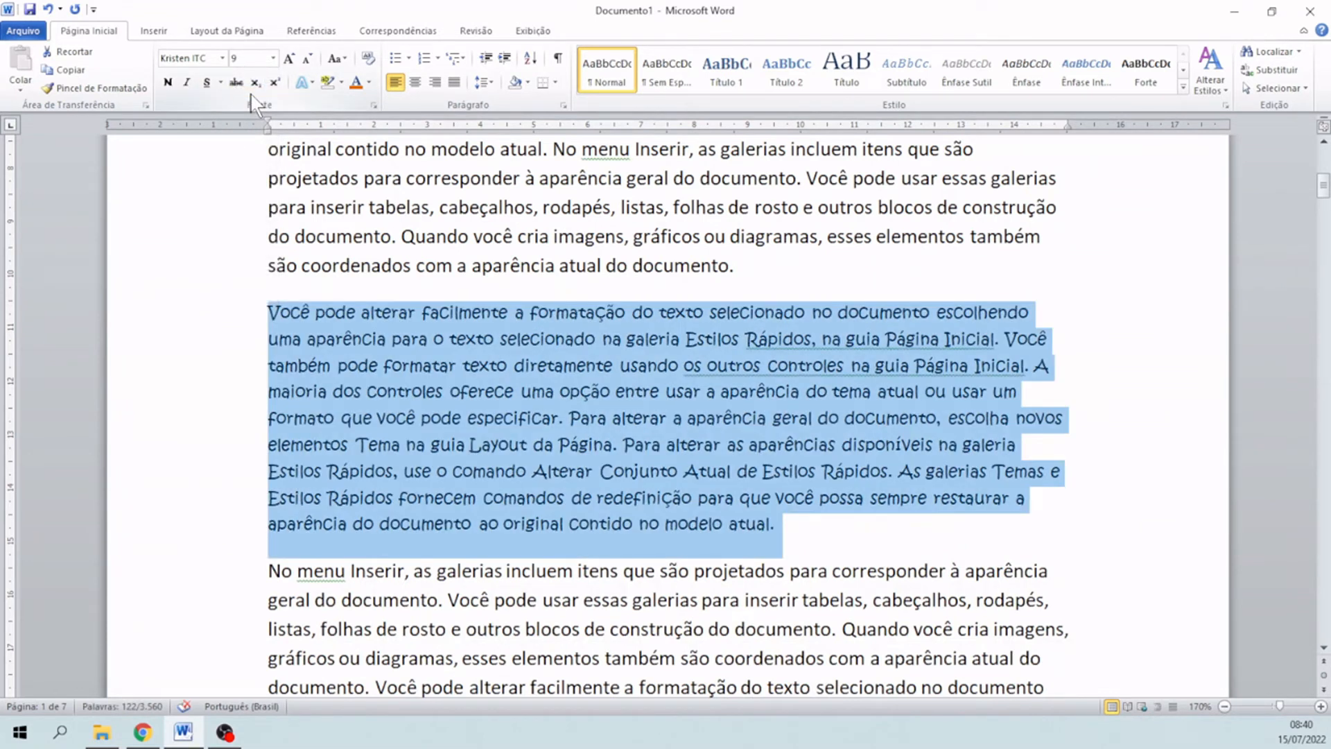
{"action": "left_click", "coordinate": [821, 392]}
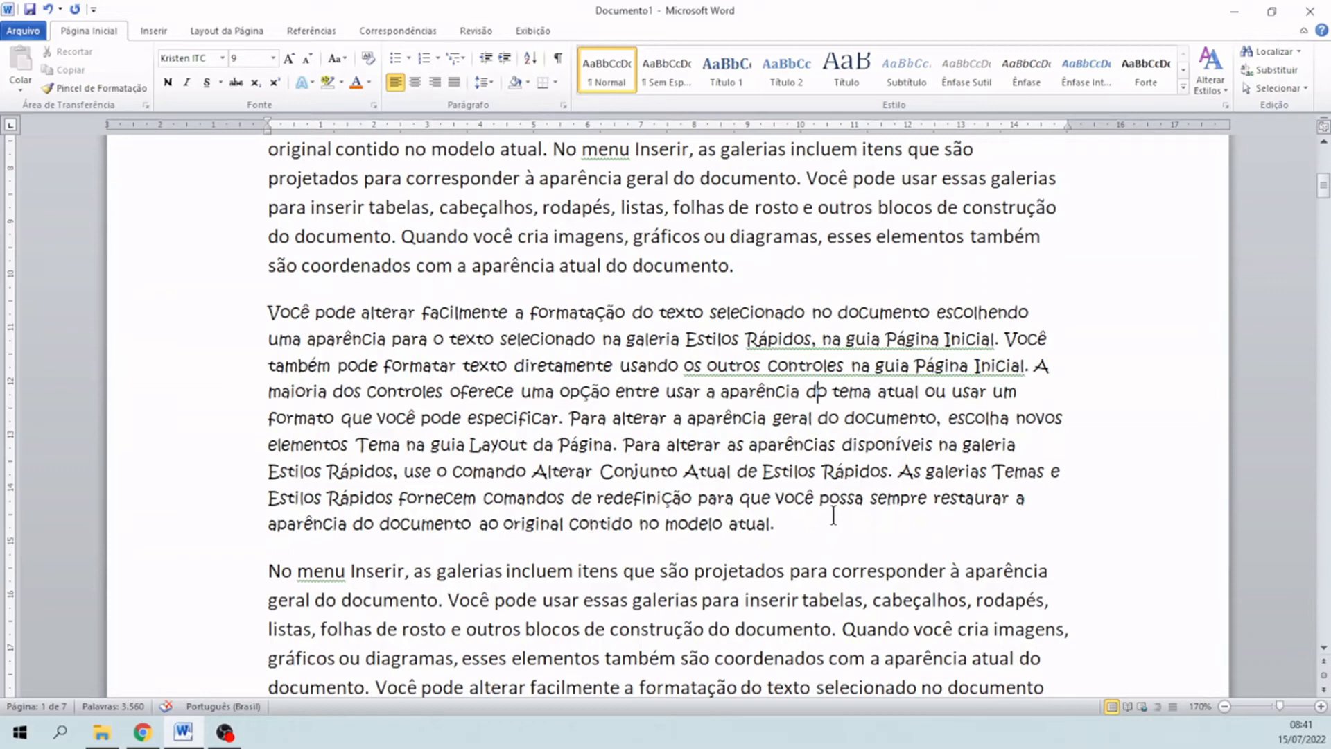
{"action": "scroll", "coordinate": [834, 515], "scroll_direction": "up", "scroll_amount": 7}
{"action": "scroll", "coordinate": [834, 515], "scroll_direction": "down", "scroll_amount": 6}
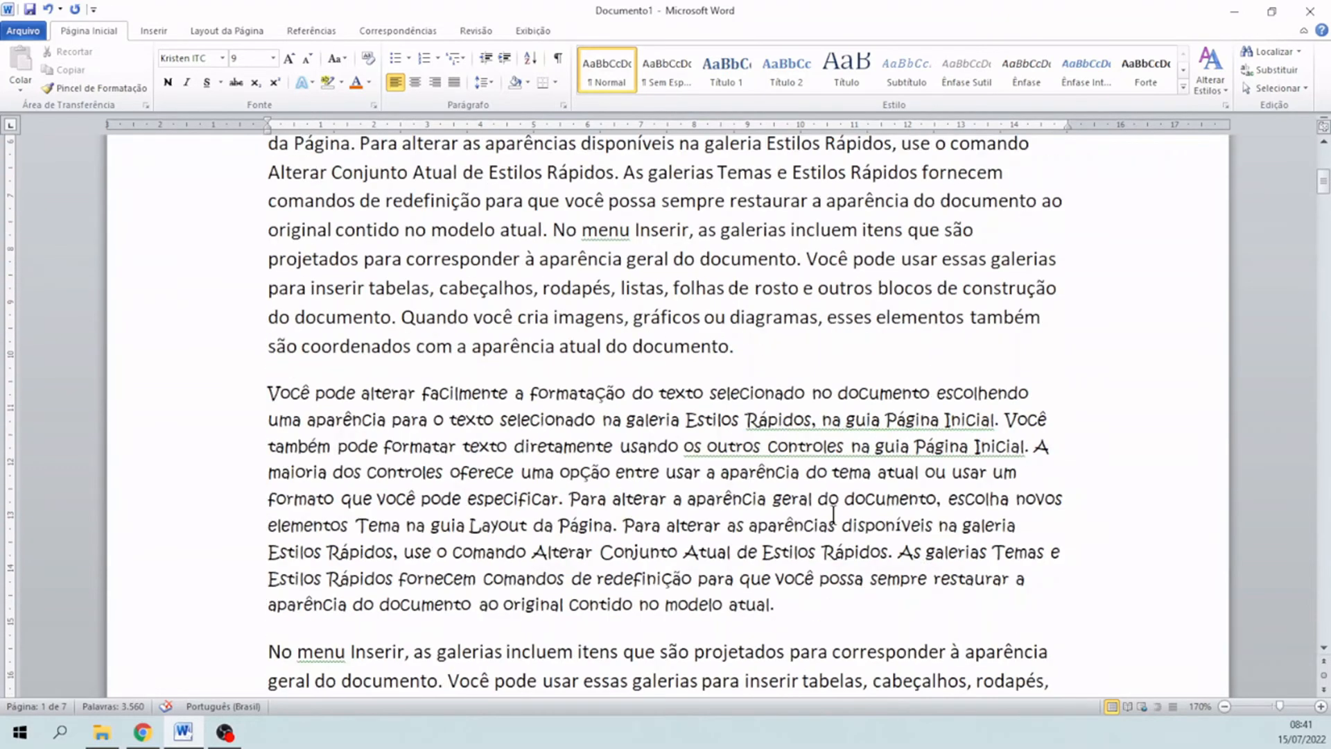
{"action": "scroll", "coordinate": [834, 516], "scroll_direction": "down", "scroll_amount": 2}
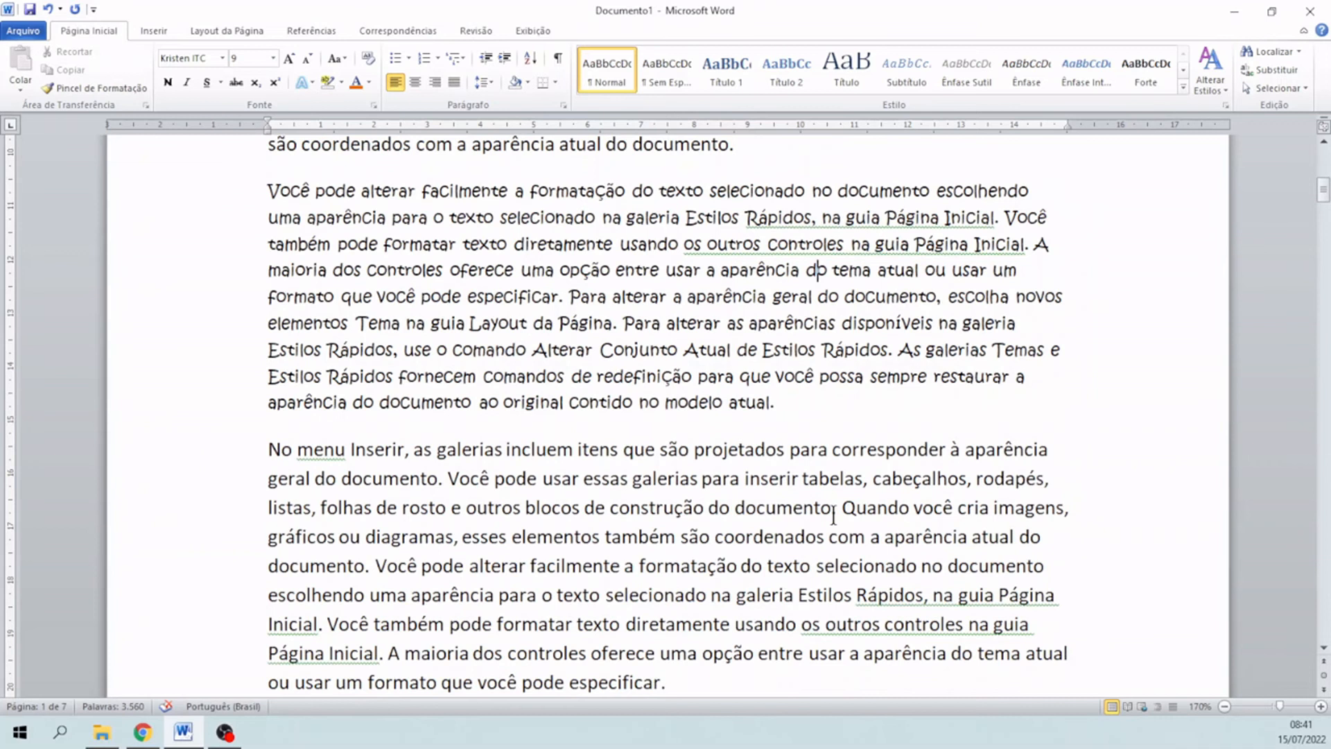
{"action": "scroll", "coordinate": [833, 516], "scroll_direction": "down", "scroll_amount": 1}
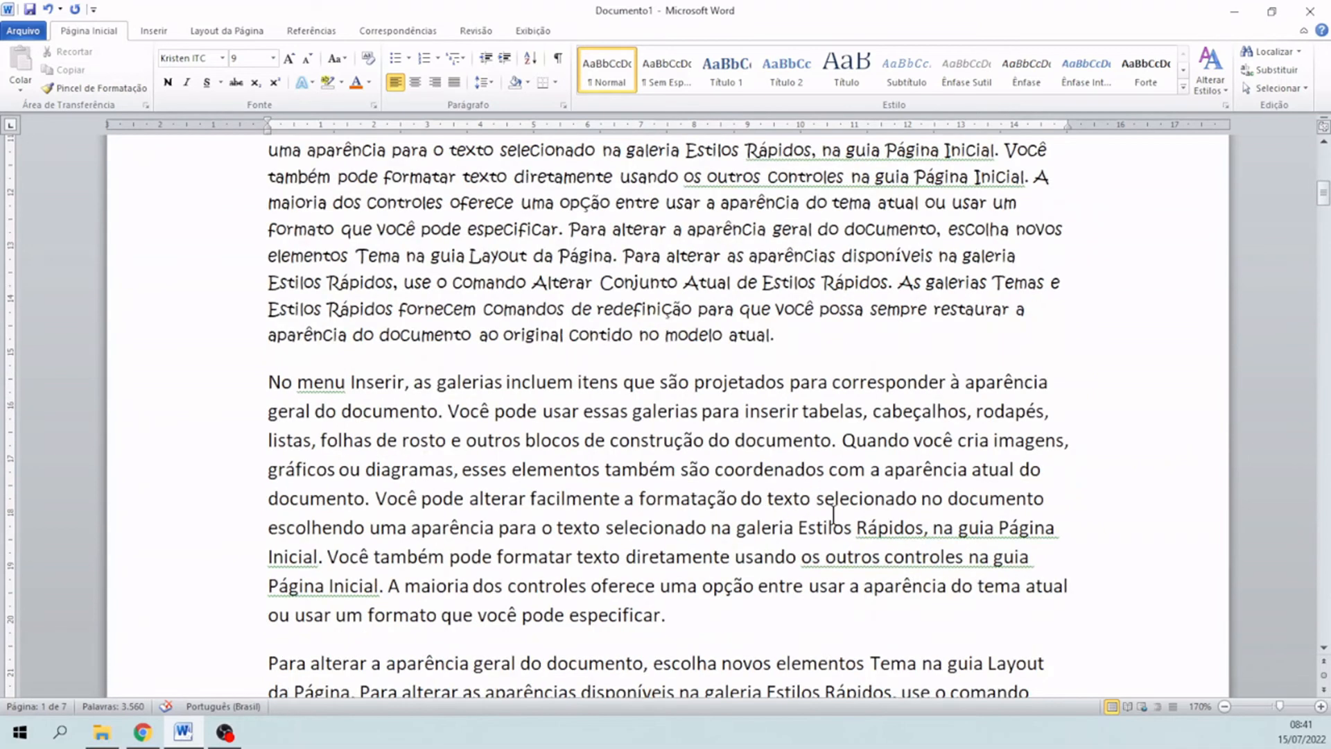
Convert the third line of the fourth paragraph, beginning "listas, folhas de rosto", to all uppercase
{"action": "left_click", "coordinate": [186, 447]}
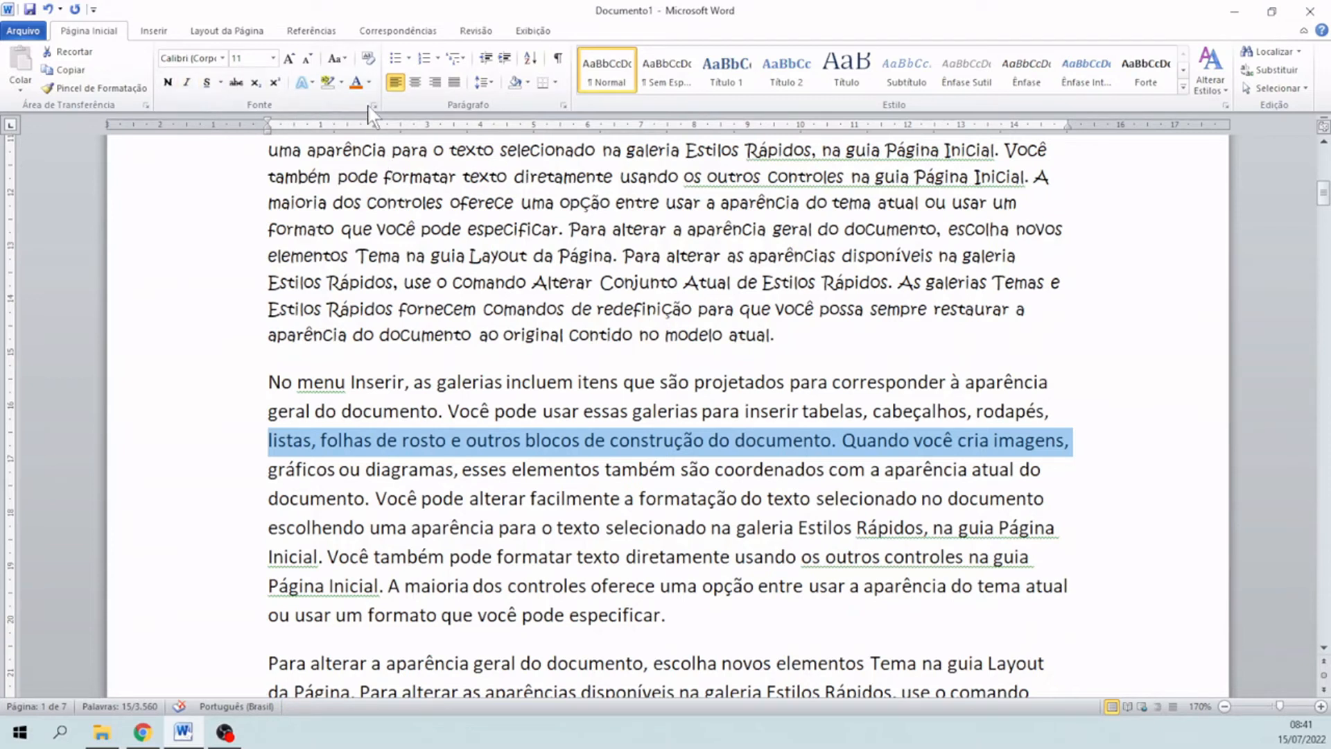
{"action": "left_click", "coordinate": [339, 59]}
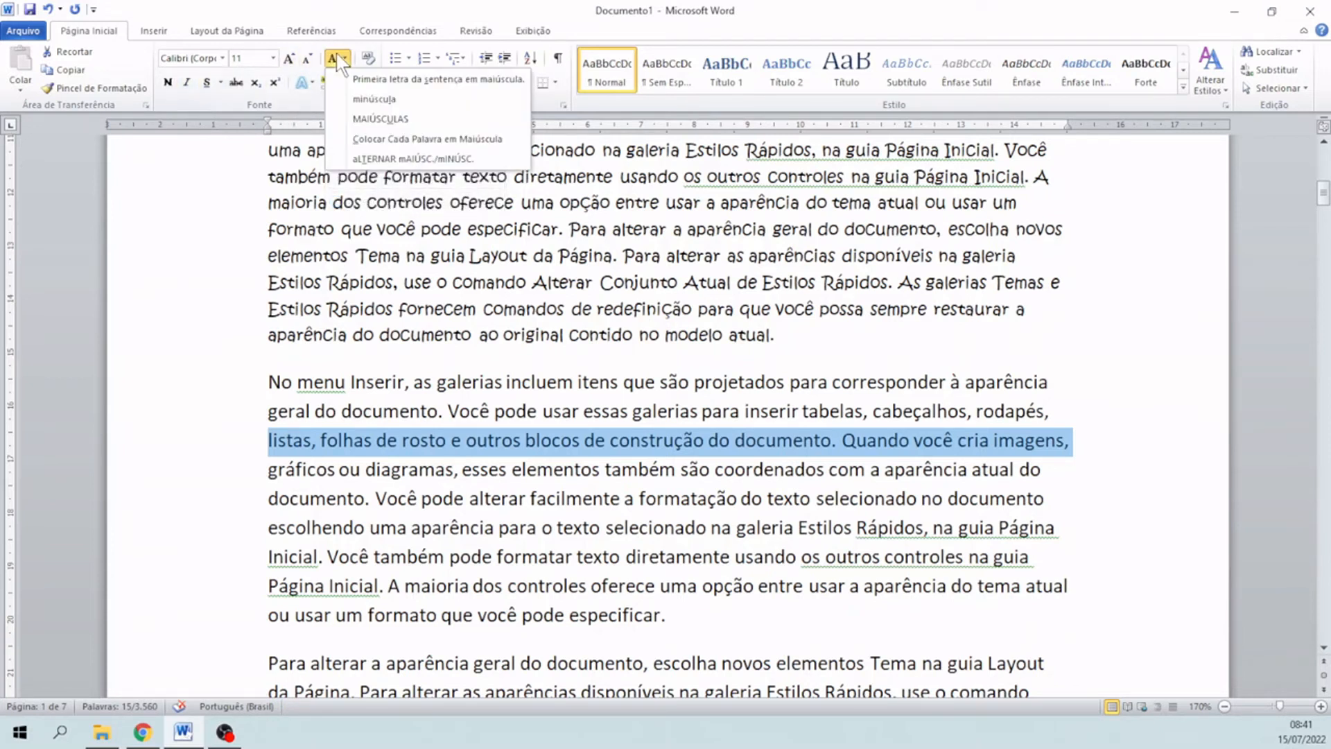
{"action": "left_click", "coordinate": [380, 119]}
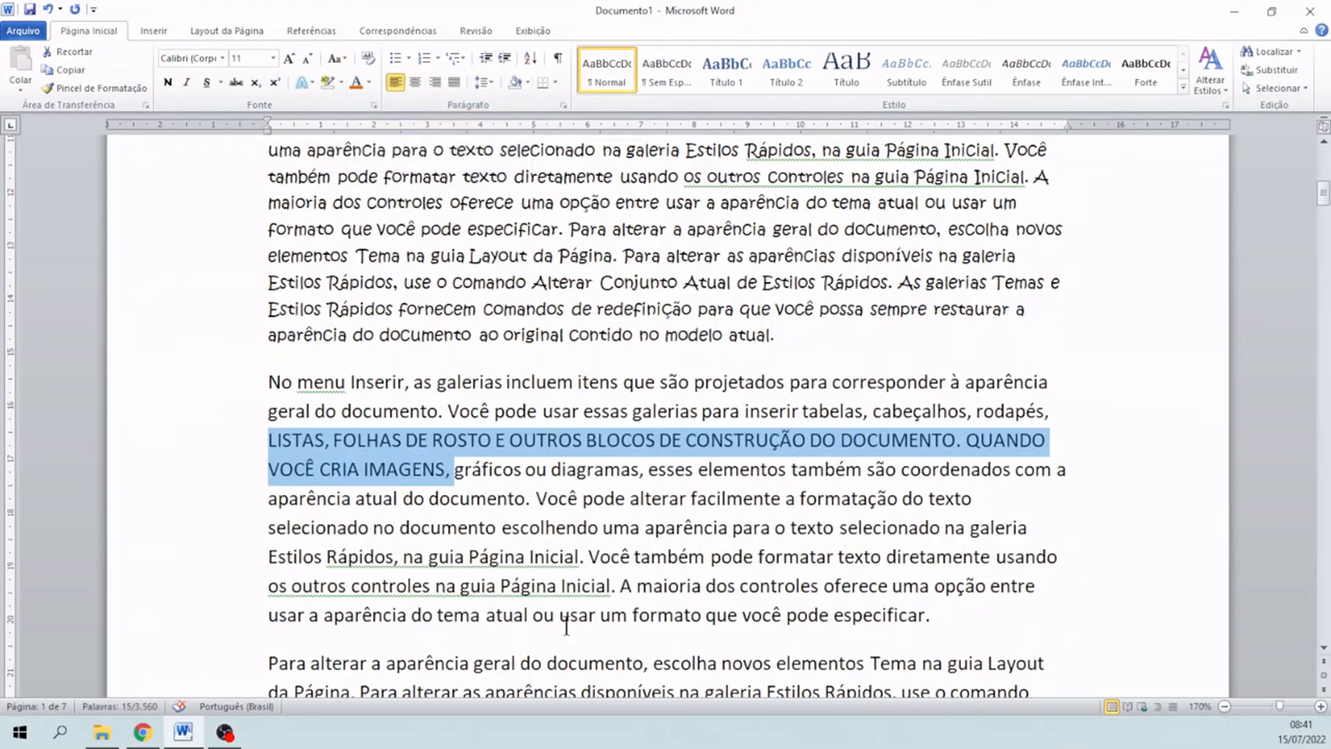
{"action": "left_click", "coordinate": [858, 586]}
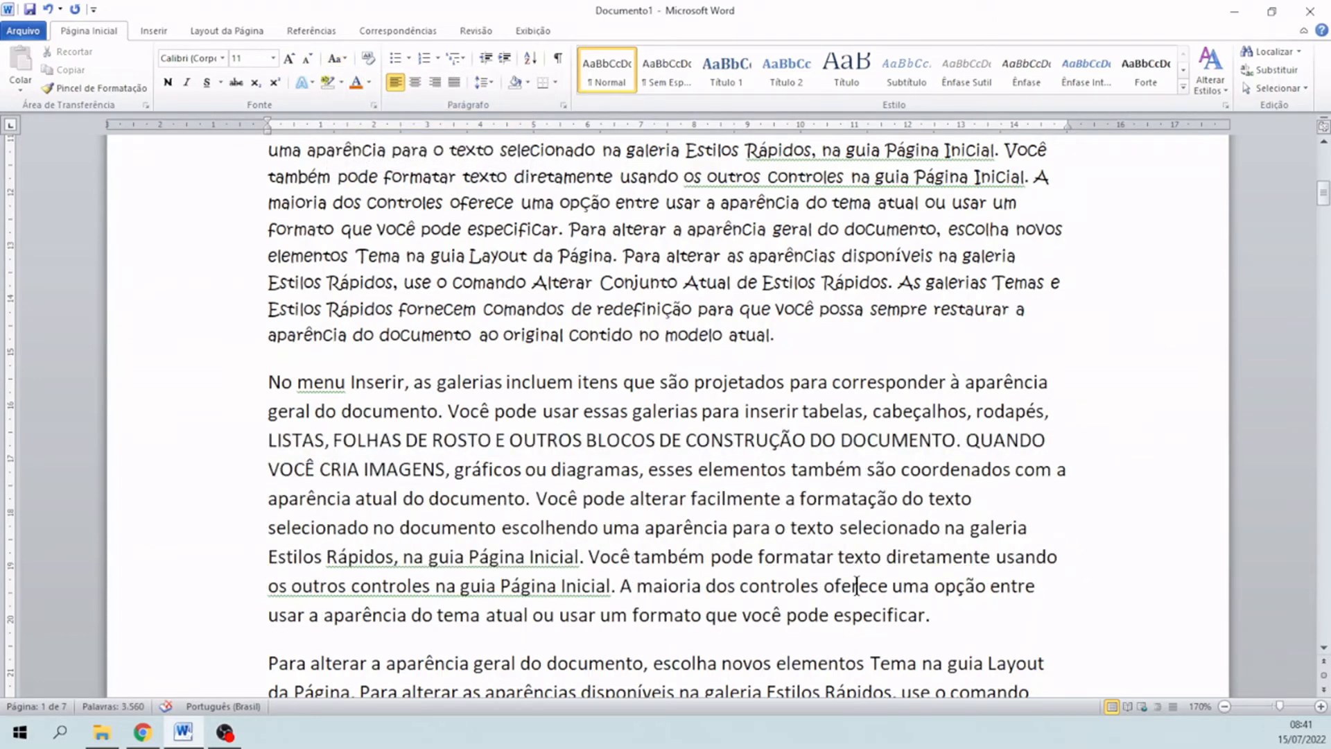
Convert the entire fourth paragraph, beginning "No menu Inserir", to all uppercase
{"action": "double_click", "coordinate": [199, 508]}
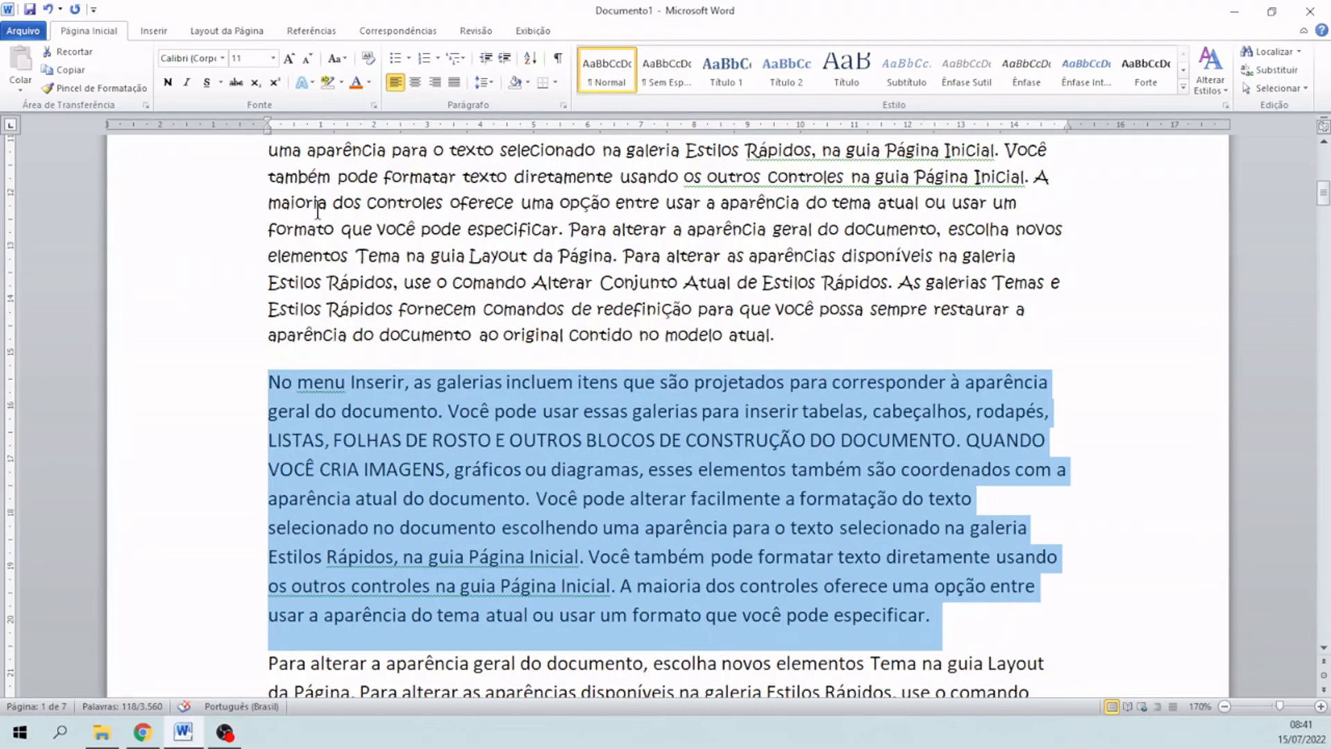
{"action": "left_click", "coordinate": [344, 61]}
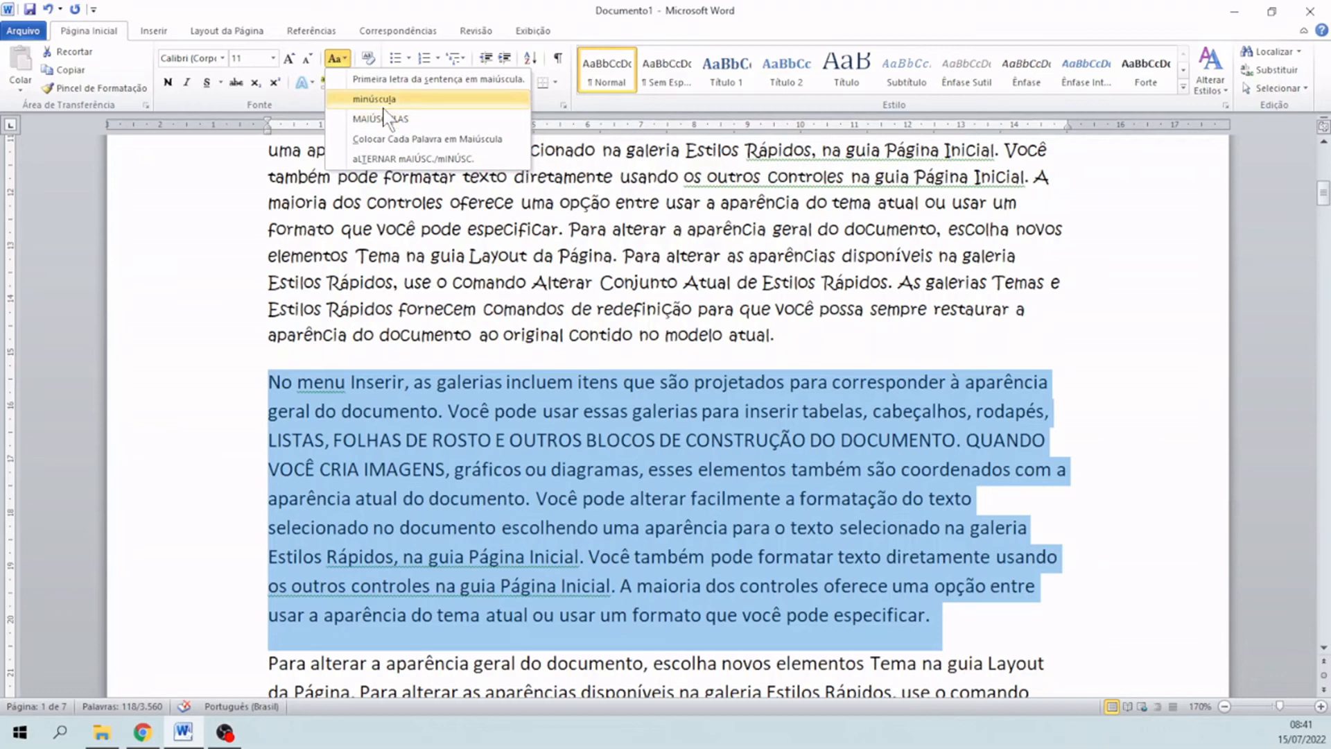
{"action": "left_click", "coordinate": [408, 120]}
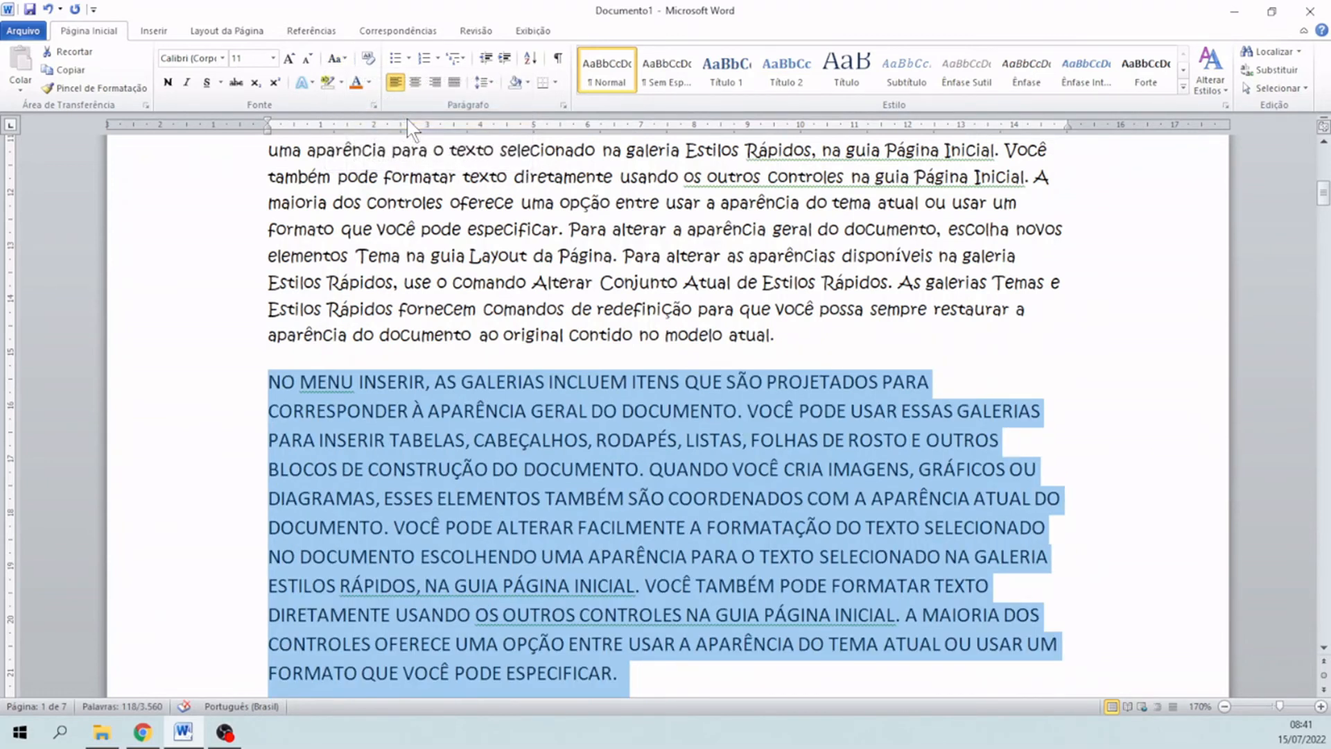
On page 2, select the line beginning "também pode formatar", extending the selection to its whole paragraph
{"action": "scroll", "coordinate": [609, 475], "scroll_direction": "down", "scroll_amount": 10}
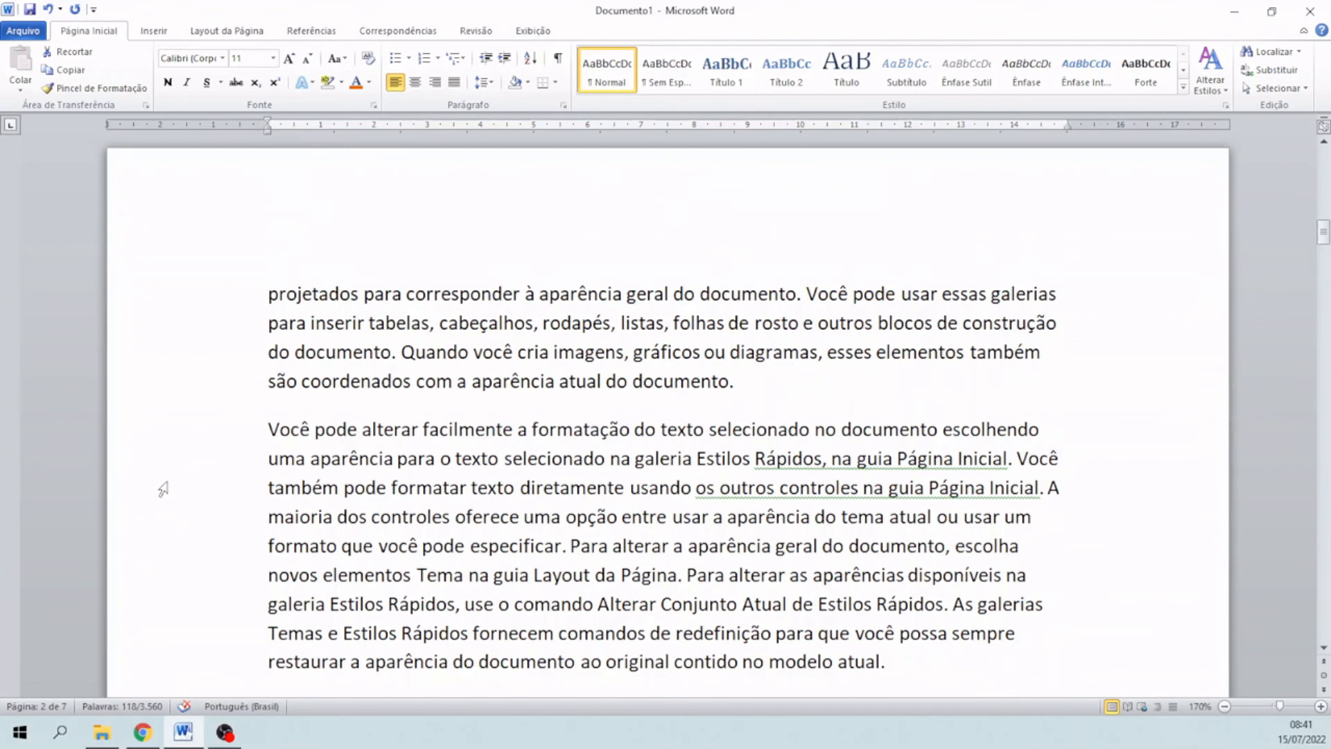
{"action": "left_click", "coordinate": [163, 489]}
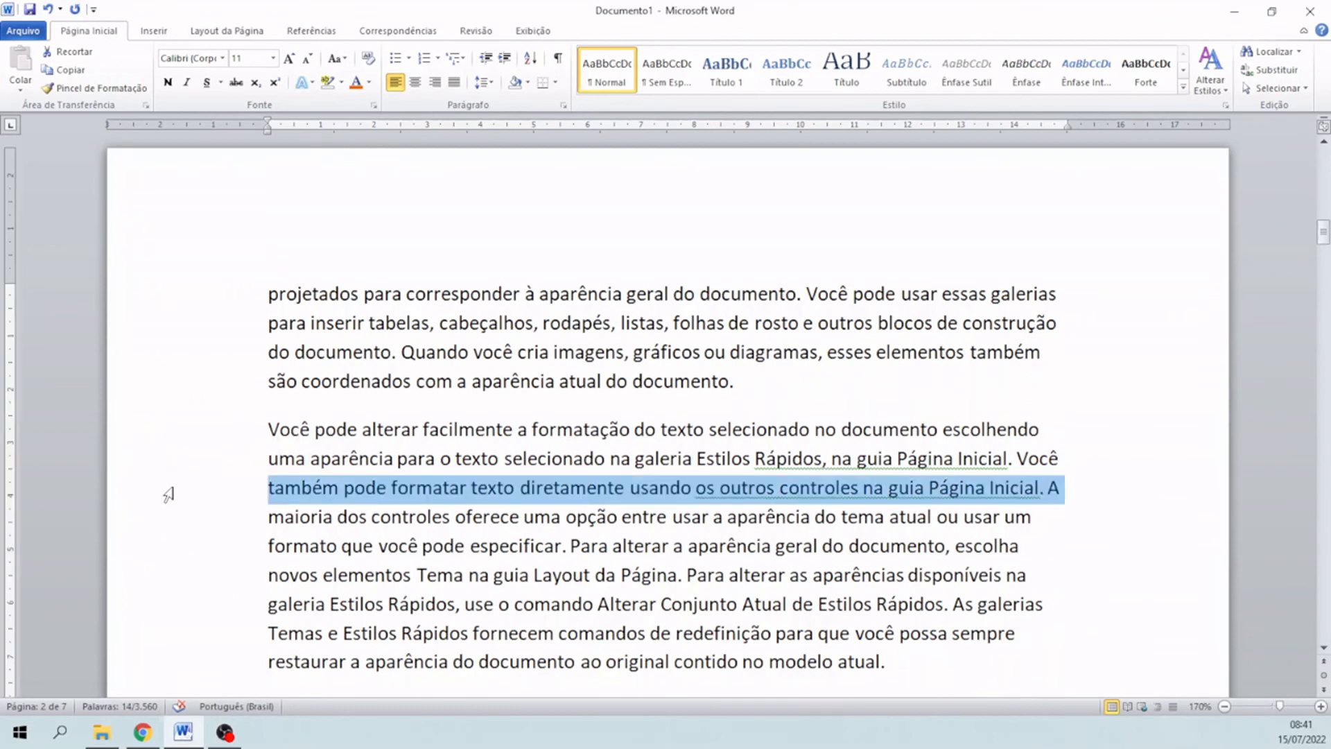
{"action": "double_click", "coordinate": [169, 494]}
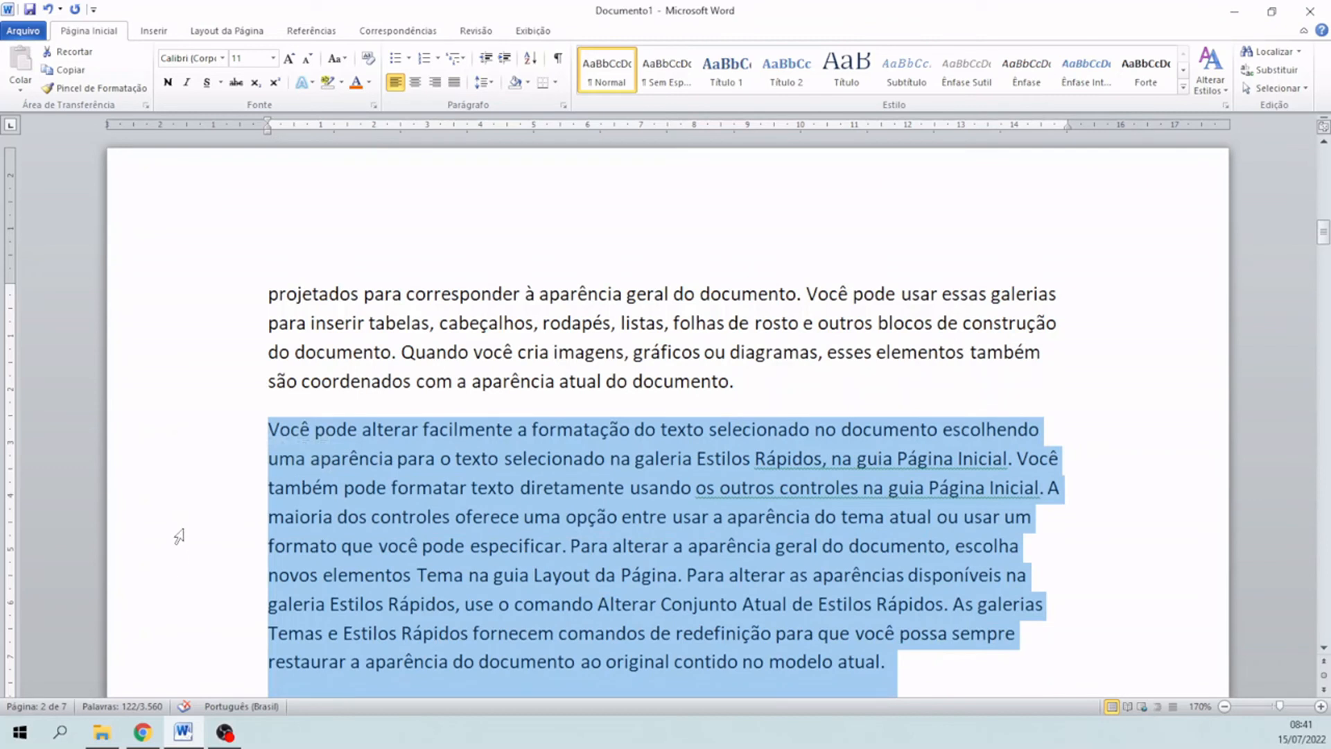
Select the entire document and review the selection back up to the first paragraph
{"action": "triple_click", "coordinate": [165, 572]}
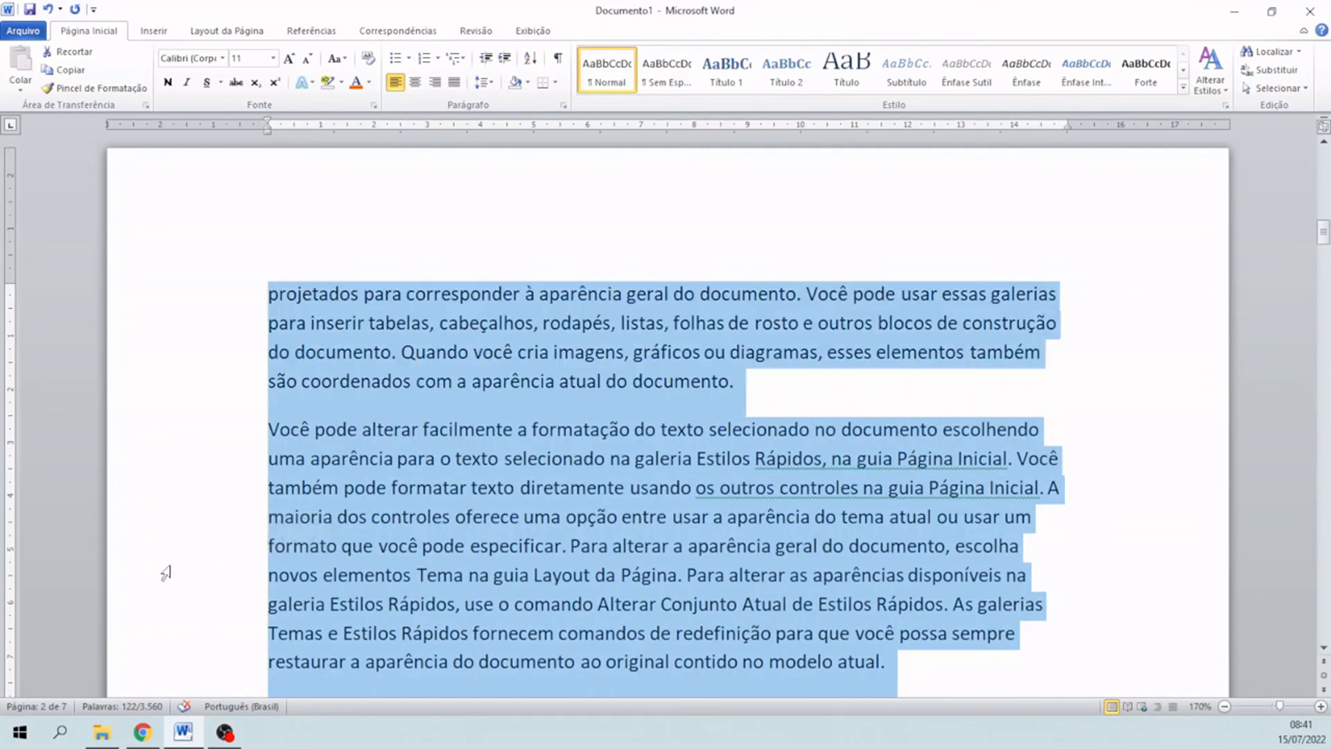
{"action": "scroll", "coordinate": [406, 559], "scroll_direction": "up", "scroll_amount": 3}
{"action": "scroll", "coordinate": [451, 559], "scroll_direction": "up", "scroll_amount": 10}
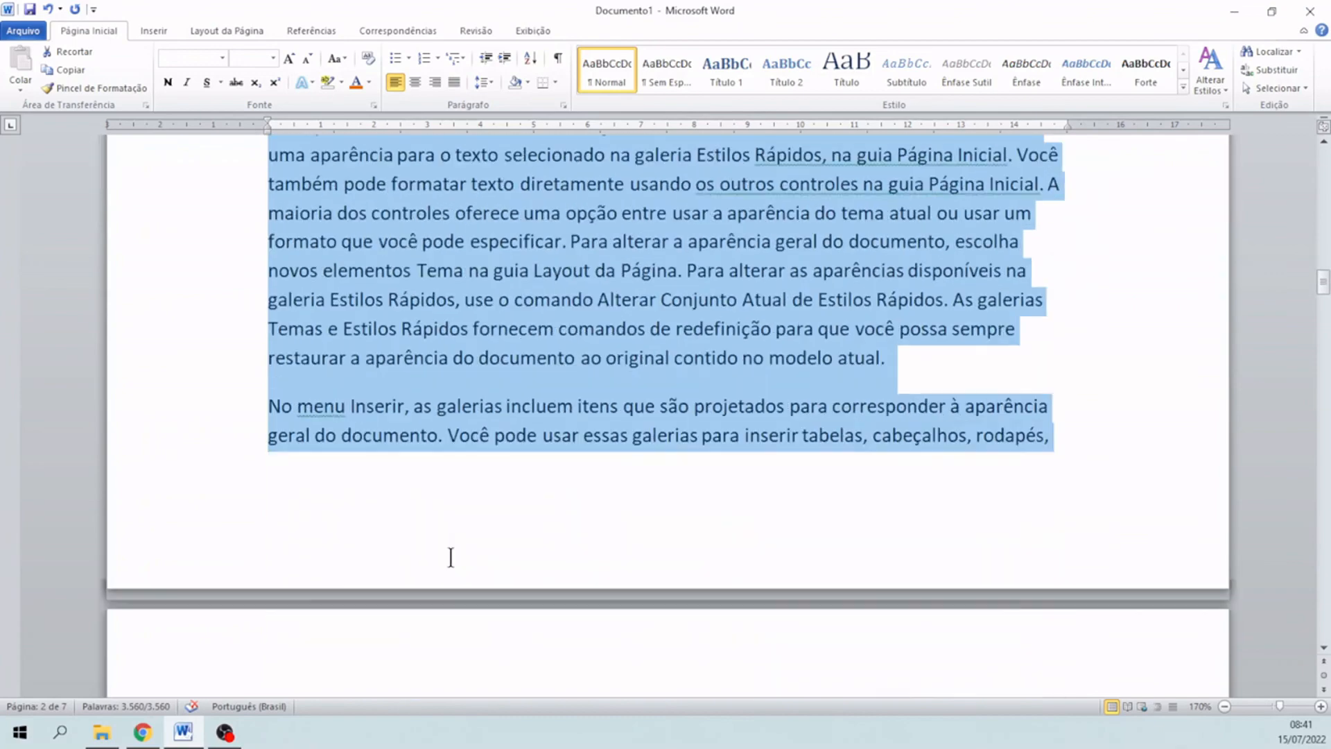
{"action": "scroll", "coordinate": [452, 560], "scroll_direction": "up", "scroll_amount": 15}
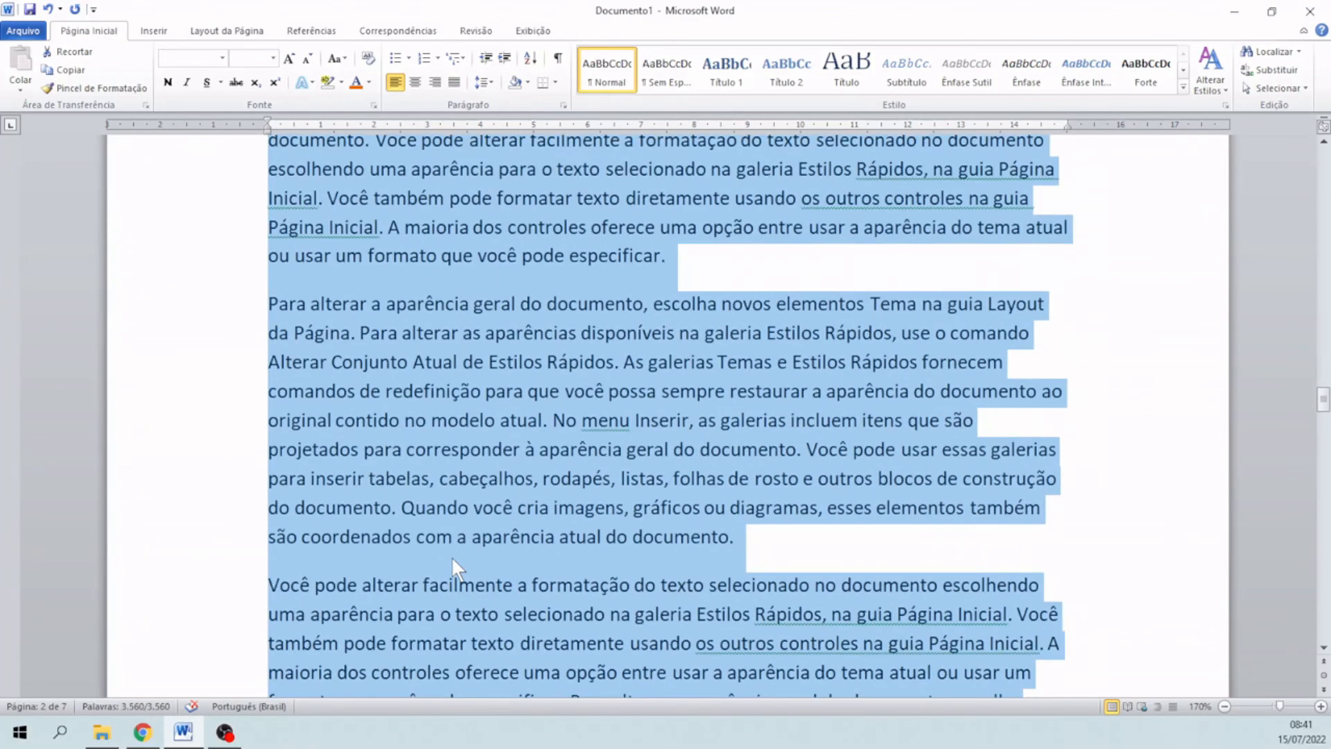
{"action": "scroll", "coordinate": [451, 556], "scroll_direction": "up", "scroll_amount": 10}
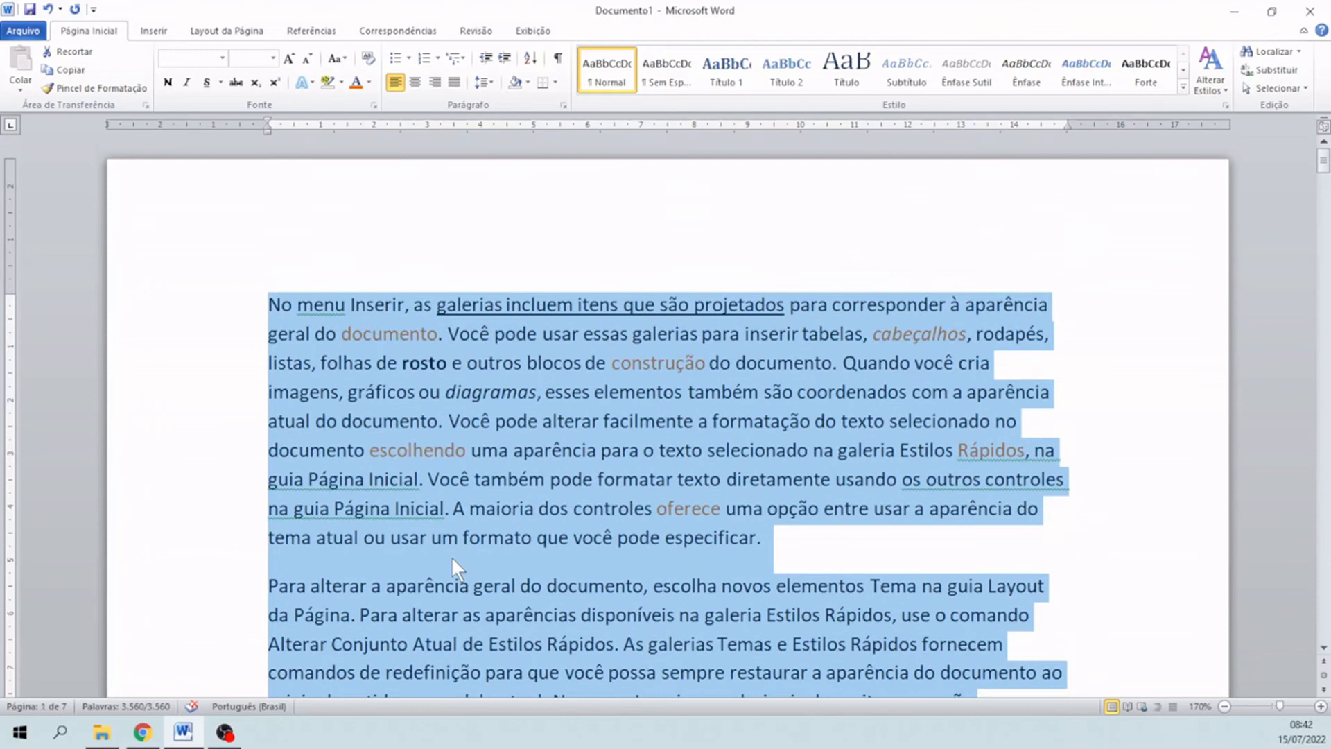
Set the whole document's text to the Arial font at size 10
{"action": "left_click", "coordinate": [222, 58]}
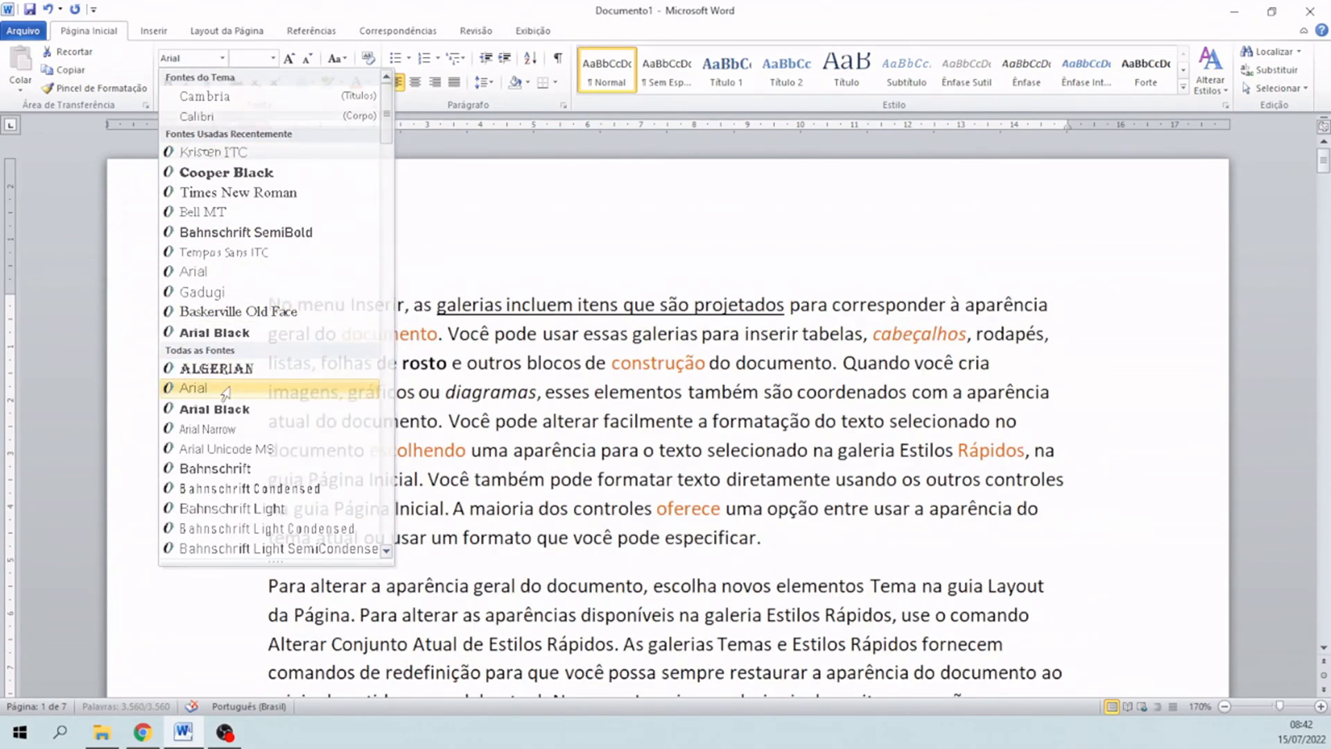
{"action": "left_click", "coordinate": [229, 388]}
{"action": "left_click", "coordinate": [274, 58]}
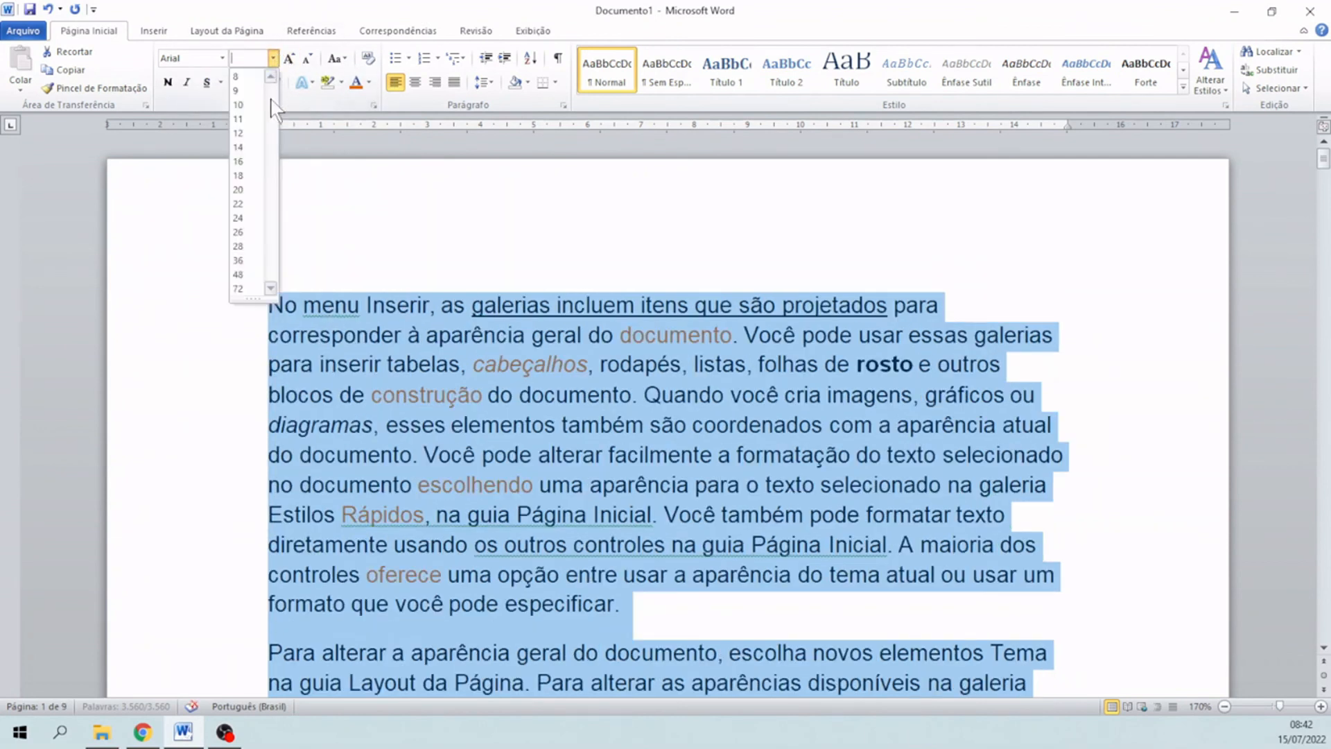
{"action": "left_click", "coordinate": [239, 105]}
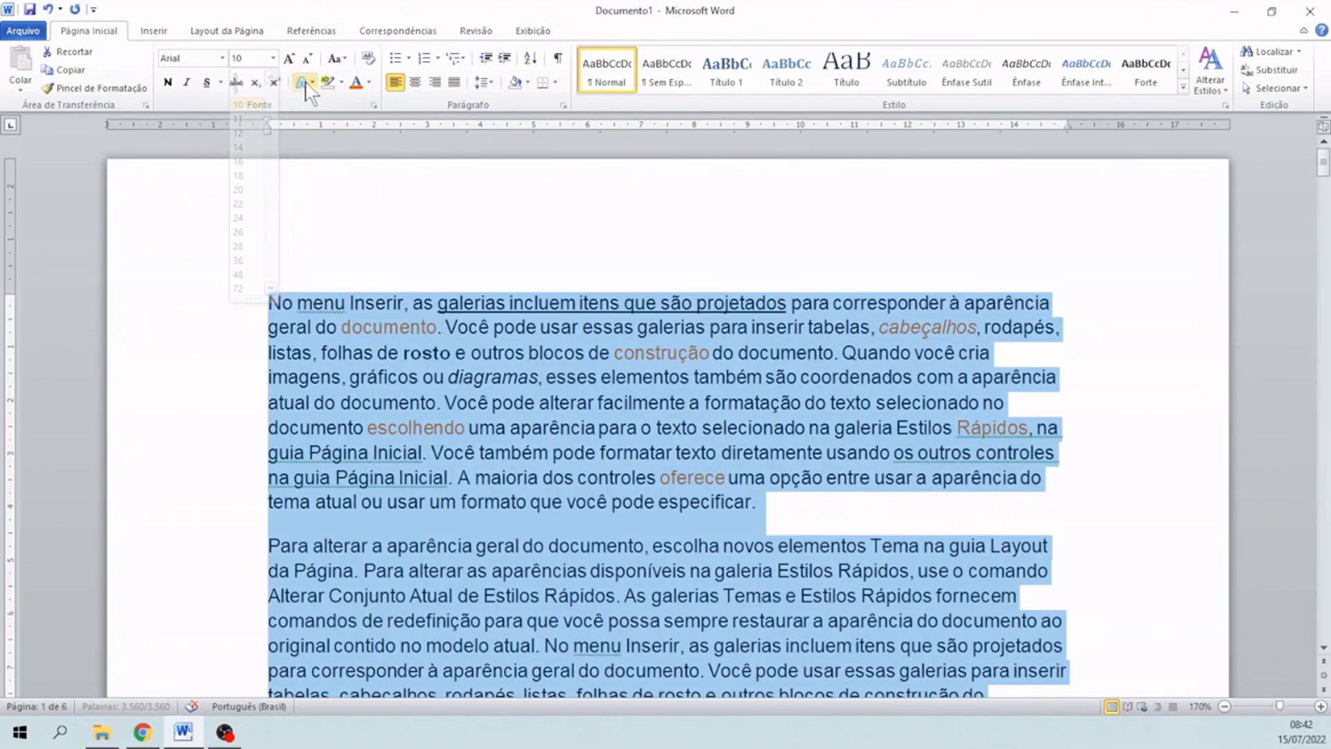
Color all of the document's text dark aqua and clear the selection
{"action": "left_click", "coordinate": [369, 82]}
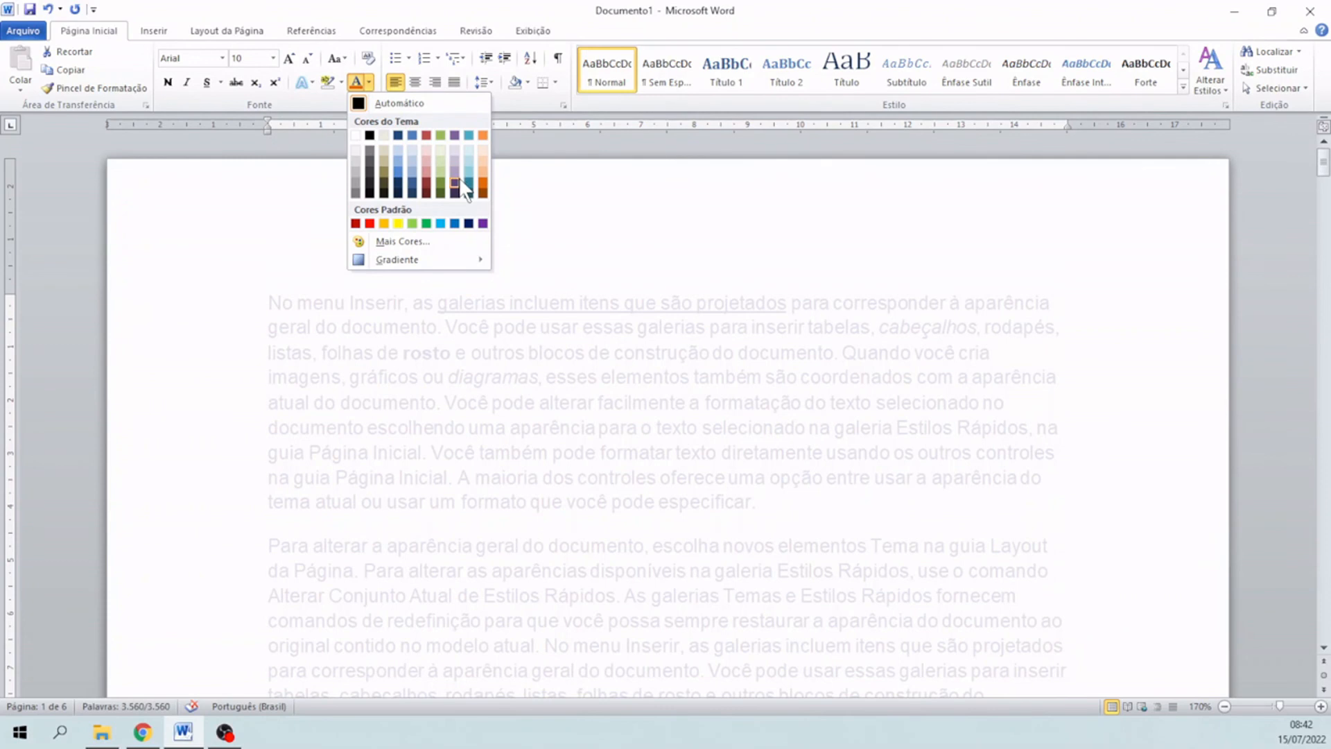
{"action": "left_click", "coordinate": [469, 184]}
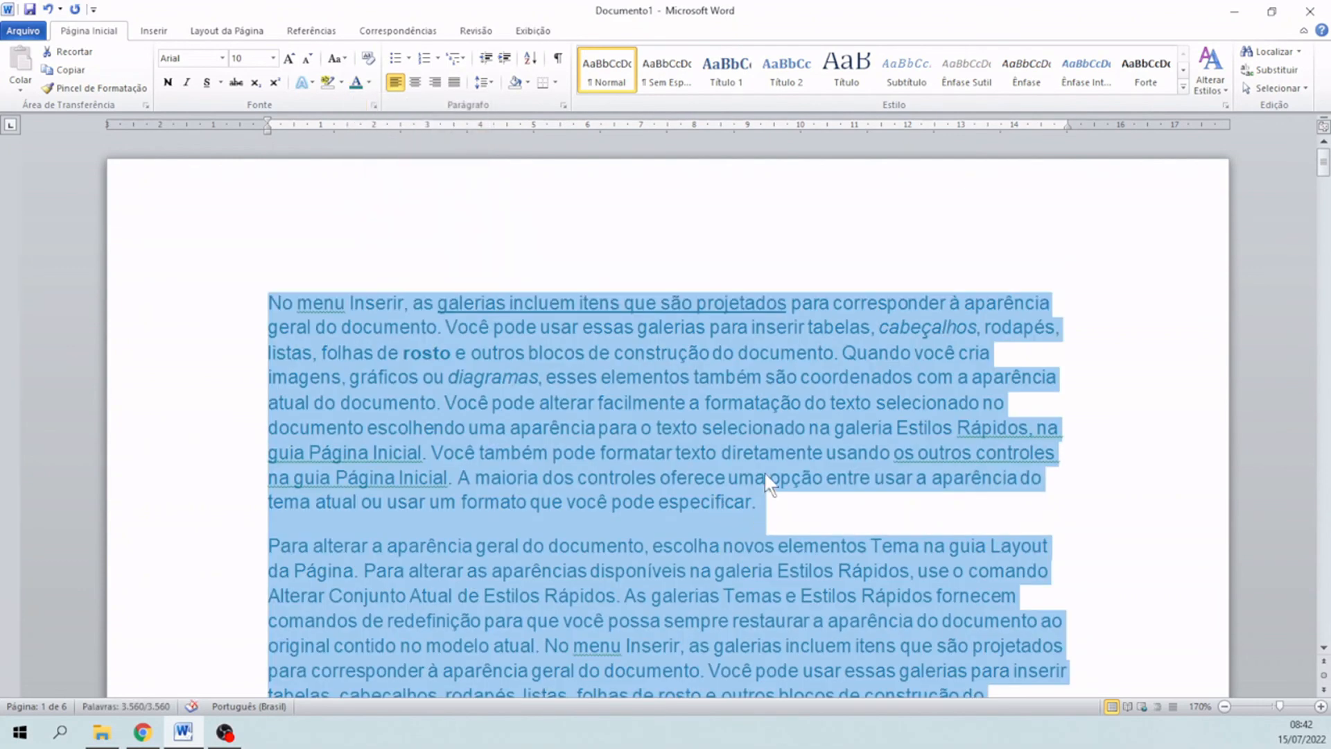
{"action": "left_click", "coordinate": [766, 478]}
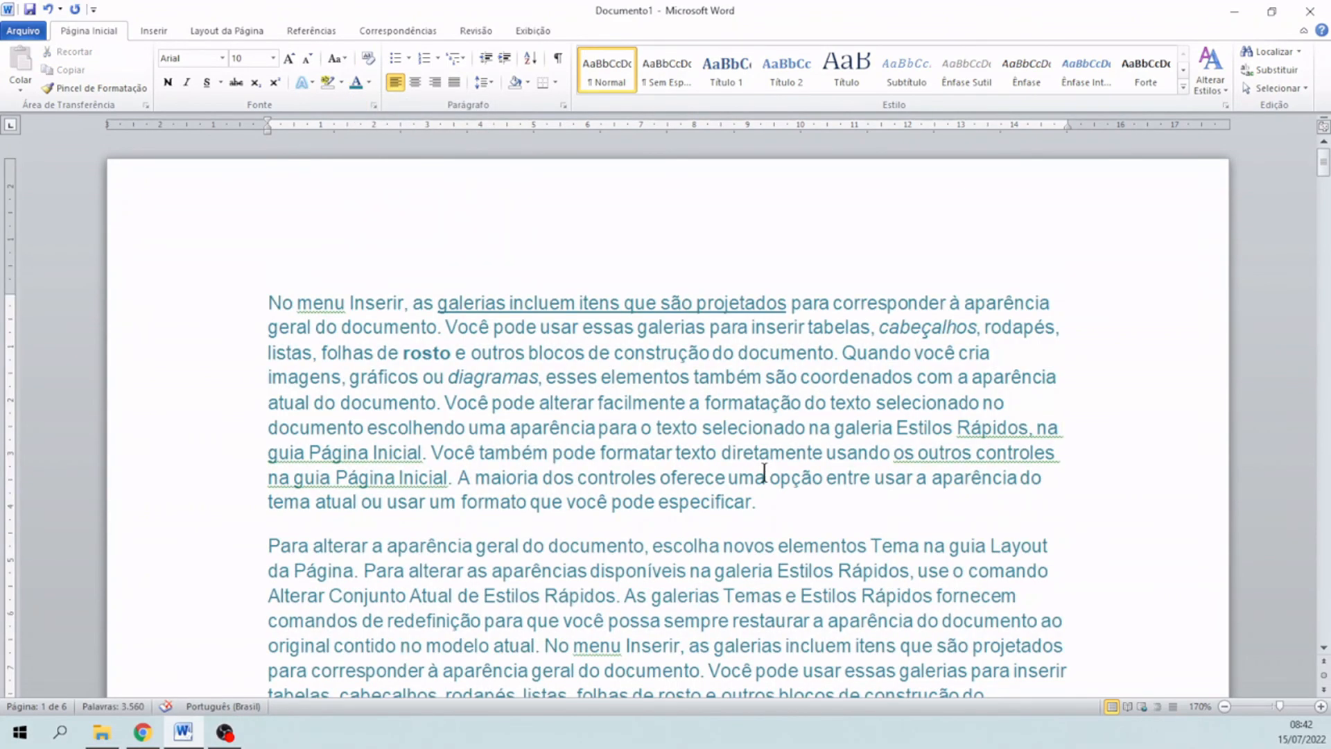